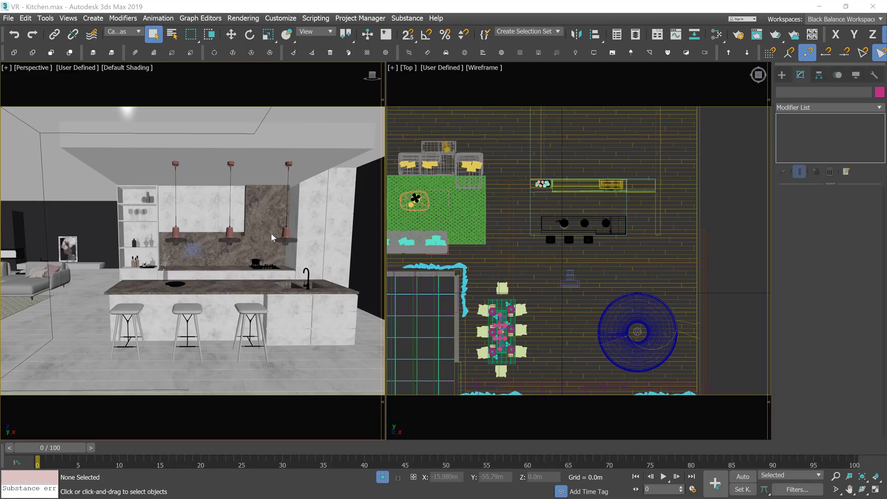
Look through the VR - 02 - Kitchen camera, select it, and begin widening its field of view.
{"action": "middle_click_drag", "start_coordinate": [272, 240], "coordinate": [105, 239], "text": "alt"}
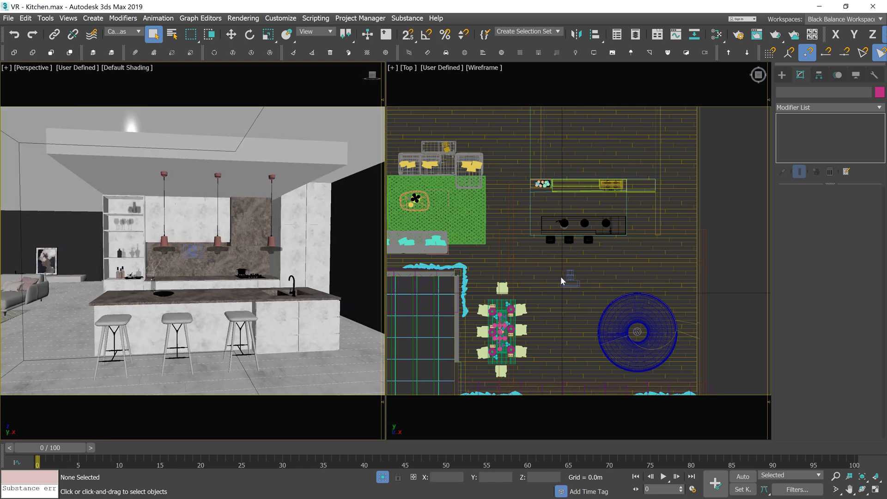
{"action": "key", "text": "c"}
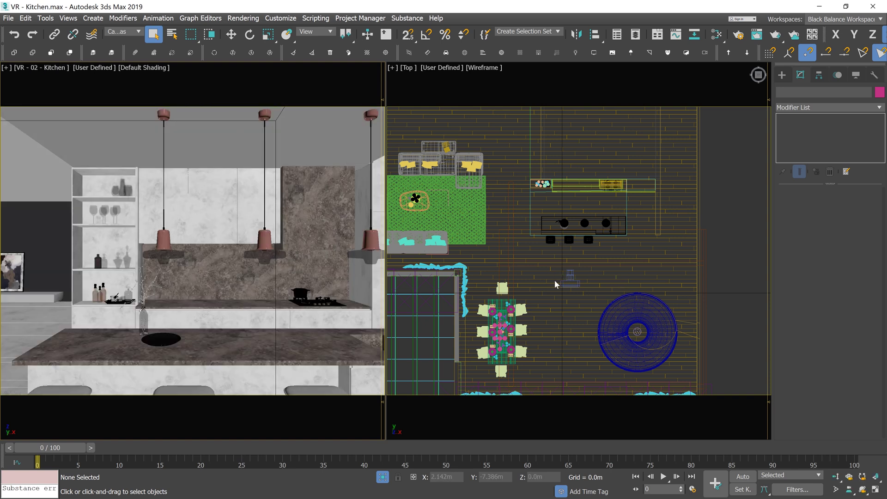
{"action": "left_click", "coordinate": [571, 282]}
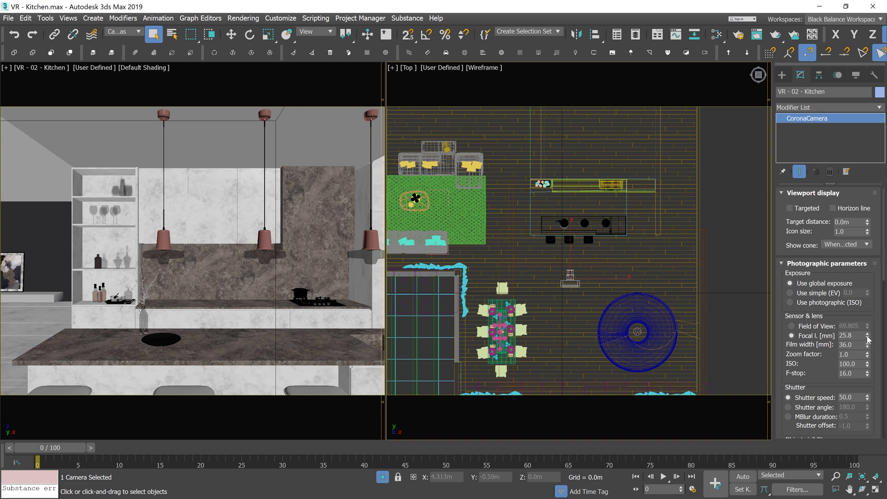
{"action": "left_click_drag", "start_coordinate": [868, 338], "coordinate": [856, 343]}
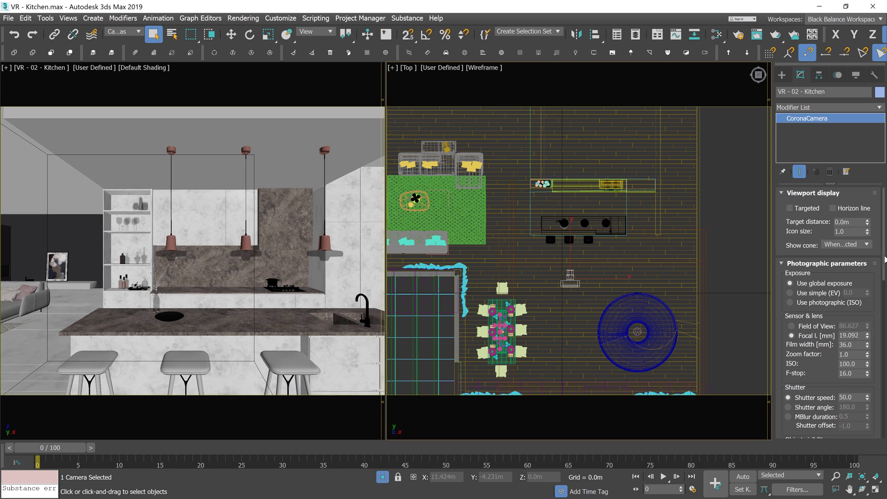
{"action": "scroll", "coordinate": [886, 281], "scroll_direction": "down", "scroll_amount": 2}
{"action": "scroll", "coordinate": [886, 282], "scroll_direction": "down", "scroll_amount": 5}
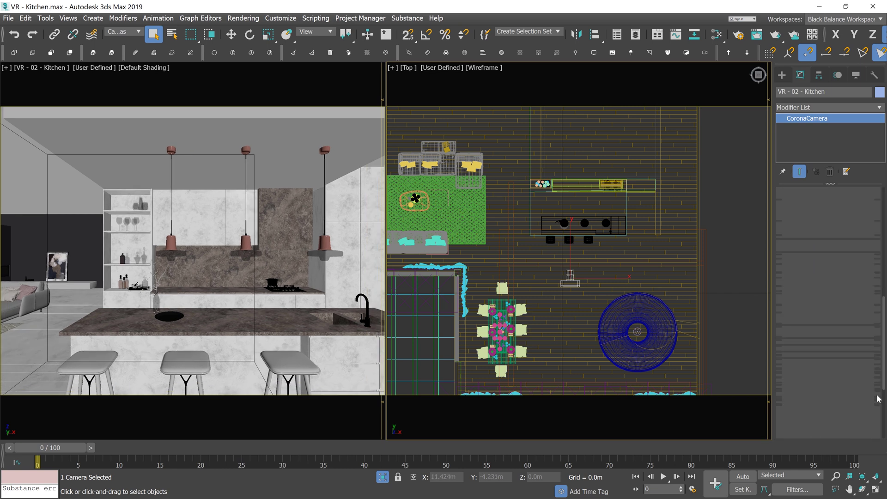
{"action": "scroll", "coordinate": [875, 397], "scroll_direction": "down", "scroll_amount": 5}
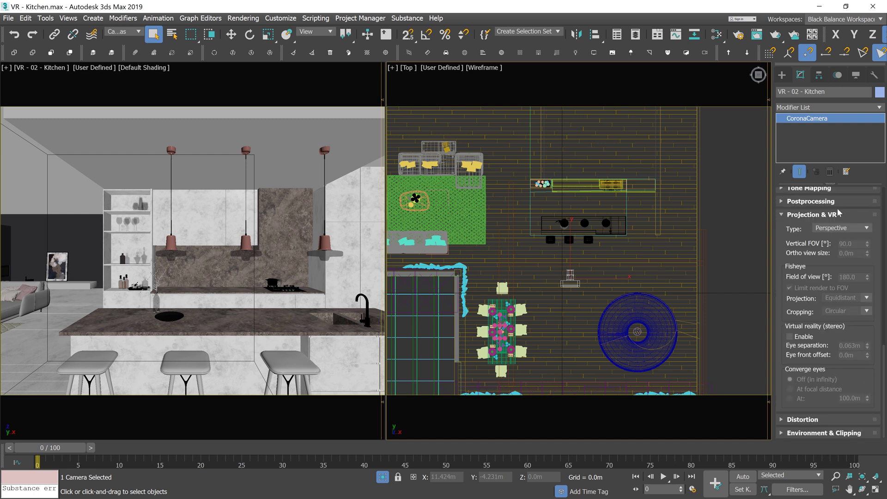
Switch the VR - 02 - Kitchen camera's Projection & VR type to Spherical 360°.
{"action": "left_click", "coordinate": [788, 217]}
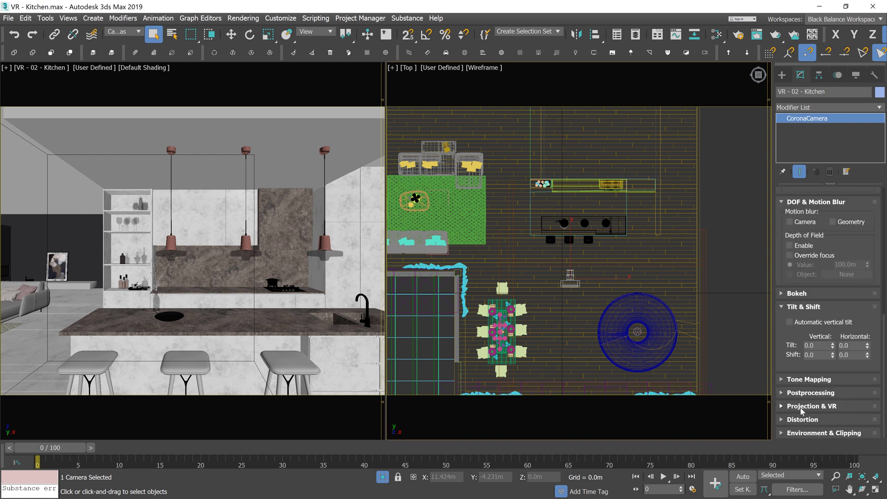
{"action": "left_click", "coordinate": [802, 410]}
{"action": "left_click", "coordinate": [847, 245]}
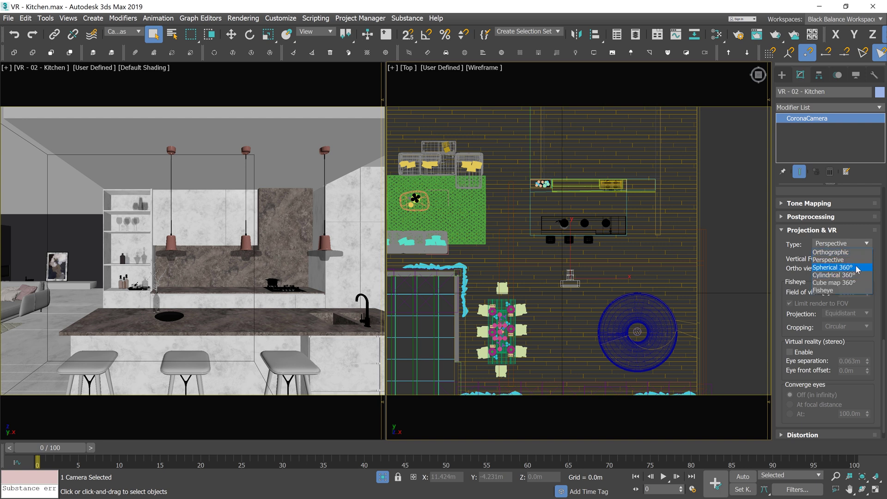
{"action": "left_click", "coordinate": [858, 268]}
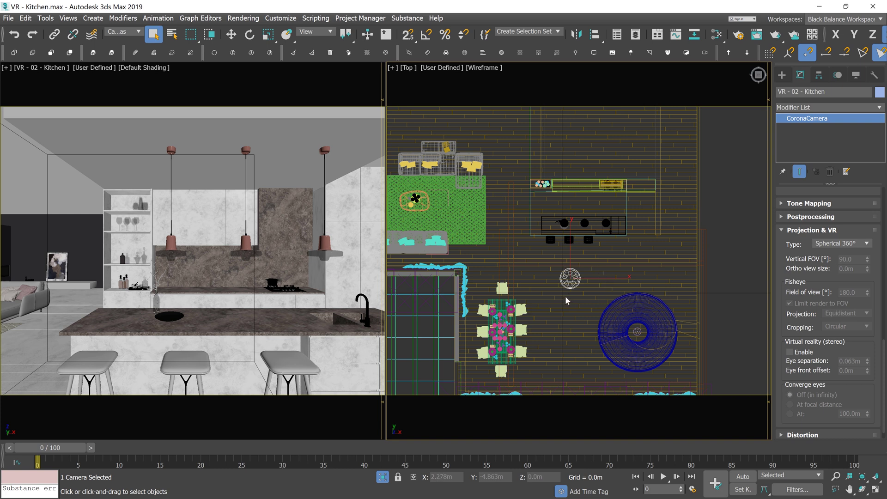
{"action": "left_click", "coordinate": [747, 38]}
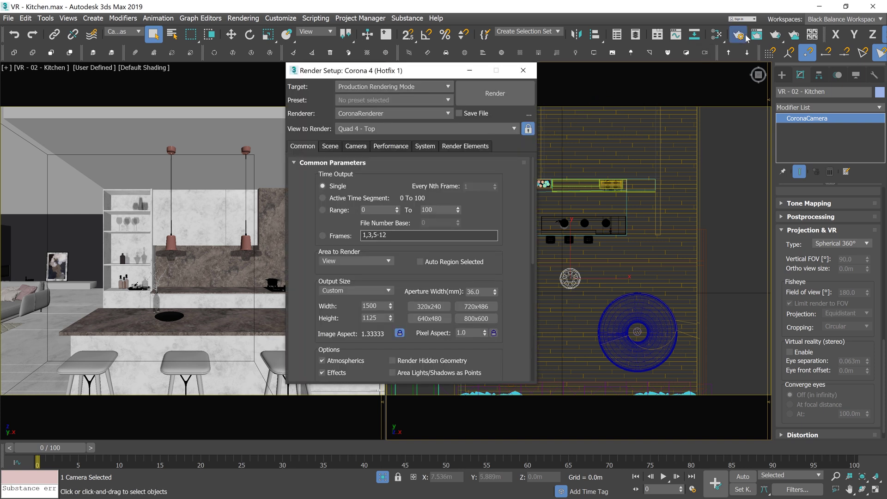
Lock the Corona image aspect at 2:1, set width 8192, and activate the kitchen camera viewport.
{"action": "left_click", "coordinate": [405, 333]}
{"action": "type", "text": "2"}
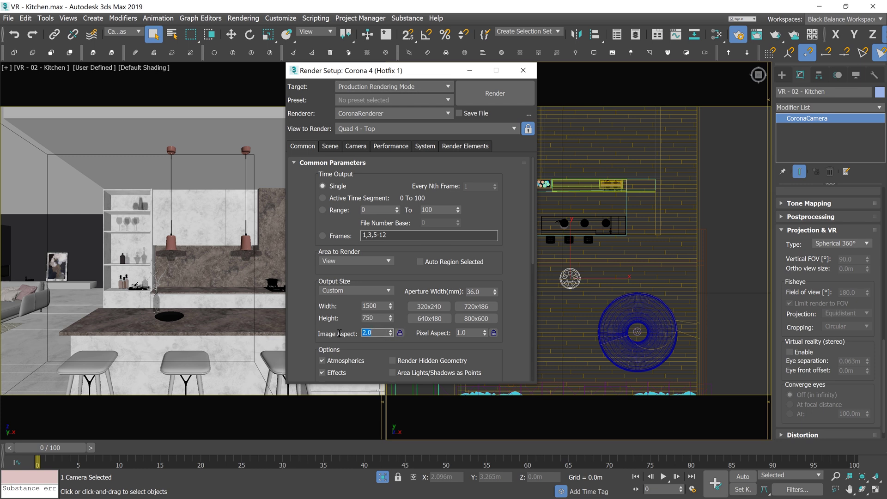
{"action": "left_click", "coordinate": [401, 333]}
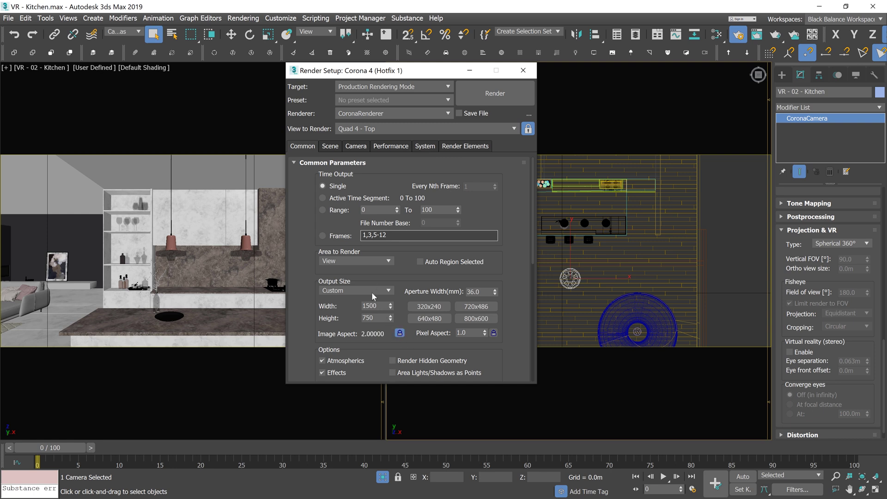
{"action": "double_click", "coordinate": [379, 307]}
{"action": "type", "text": "8192"}
{"action": "left_click", "coordinate": [131, 230]}
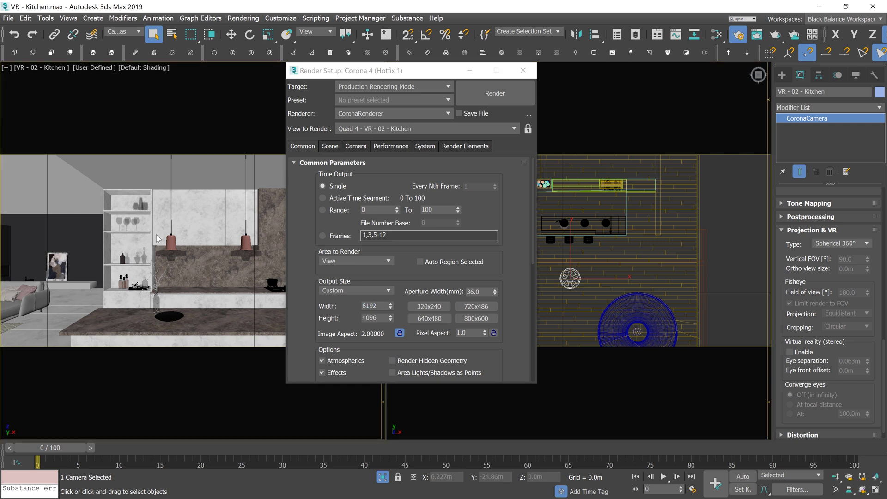
{"action": "right_click", "coordinate": [156, 236]}
Start a Corona interactive render of the camera view, then select the V-Ray camera.
{"action": "left_click", "coordinate": [114, 207]}
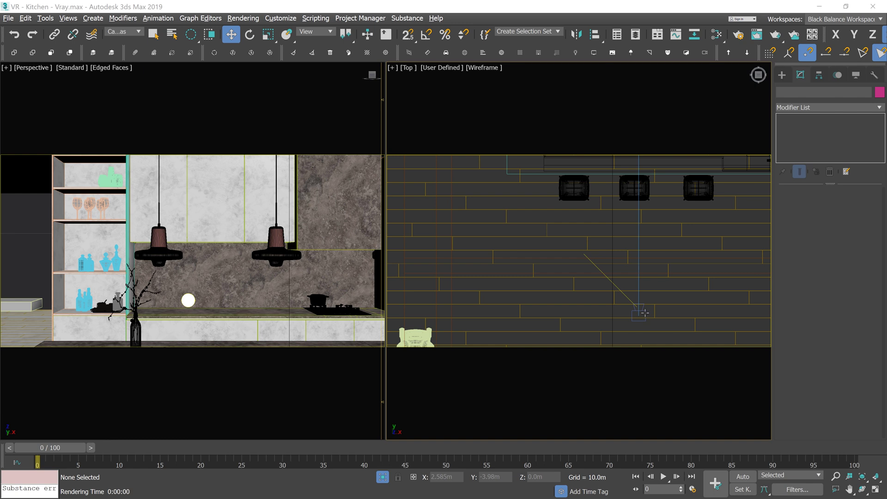
{"action": "left_click", "coordinate": [643, 313]}
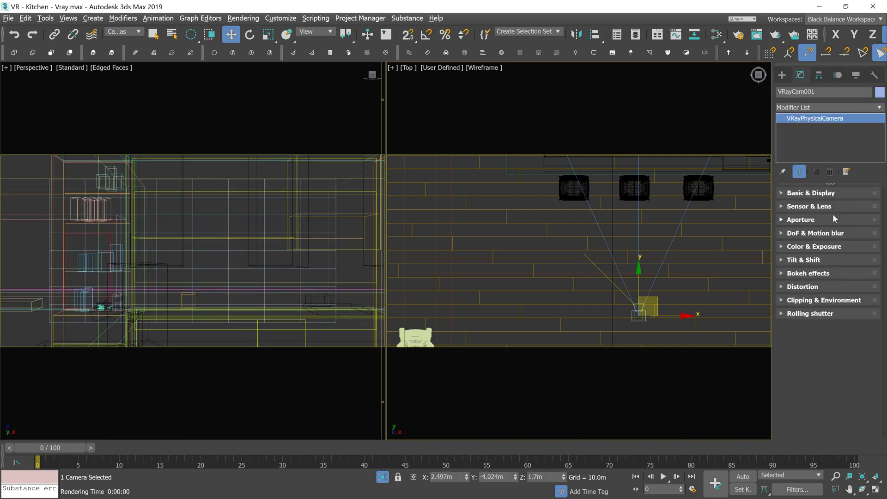
Set the V-Ray camera type to Spherical and override its field of view to 360°.
{"action": "left_click", "coordinate": [740, 34]}
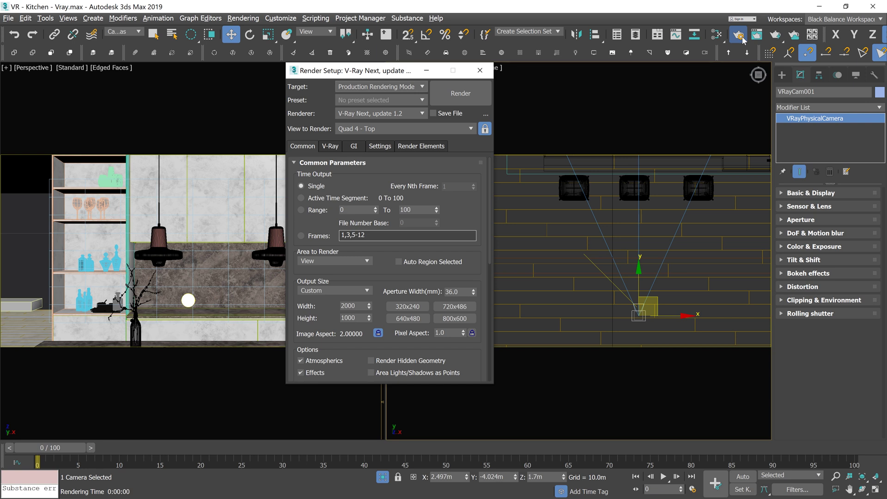
{"action": "left_click", "coordinate": [328, 145]}
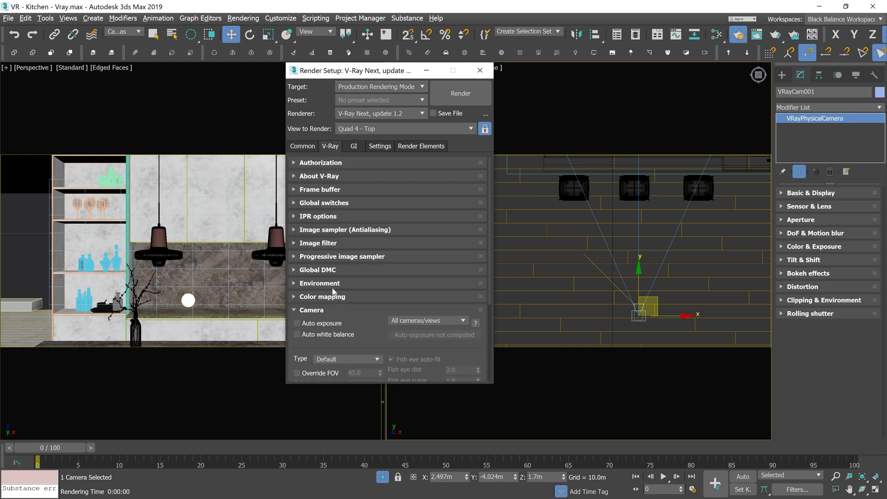
{"action": "left_click", "coordinate": [323, 313]}
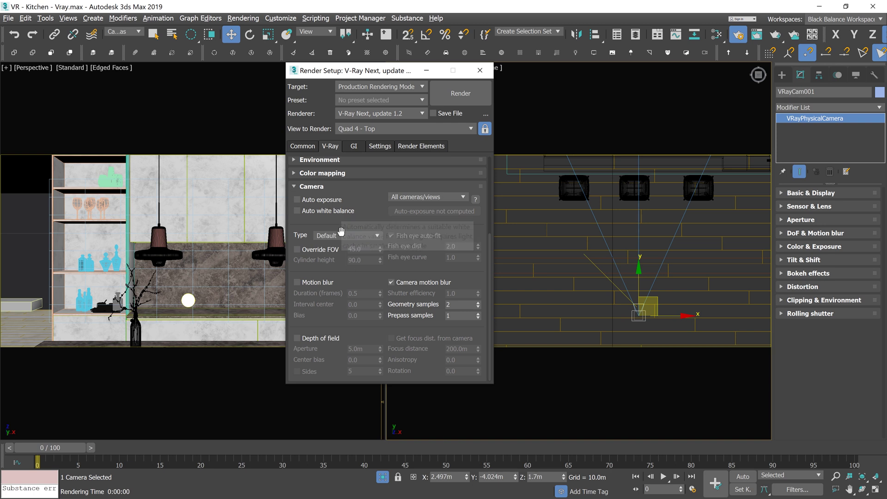
{"action": "left_click", "coordinate": [343, 236]}
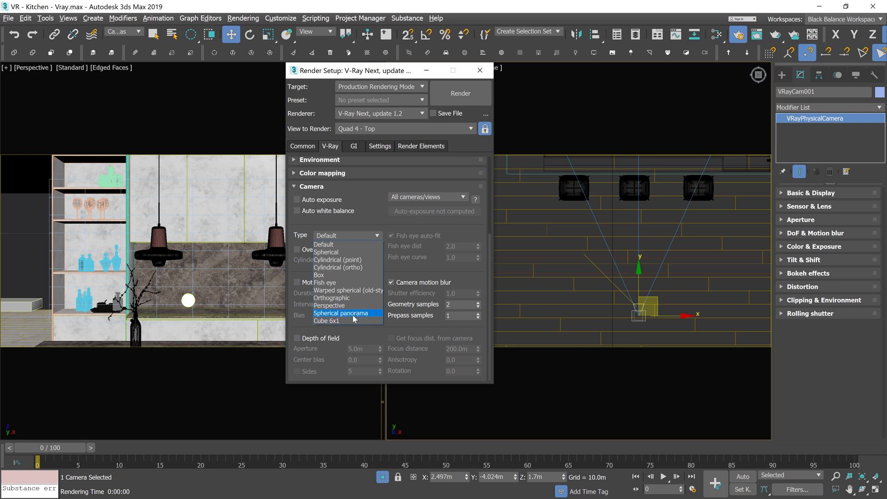
{"action": "left_click", "coordinate": [349, 252]}
{"action": "left_click", "coordinate": [296, 249]}
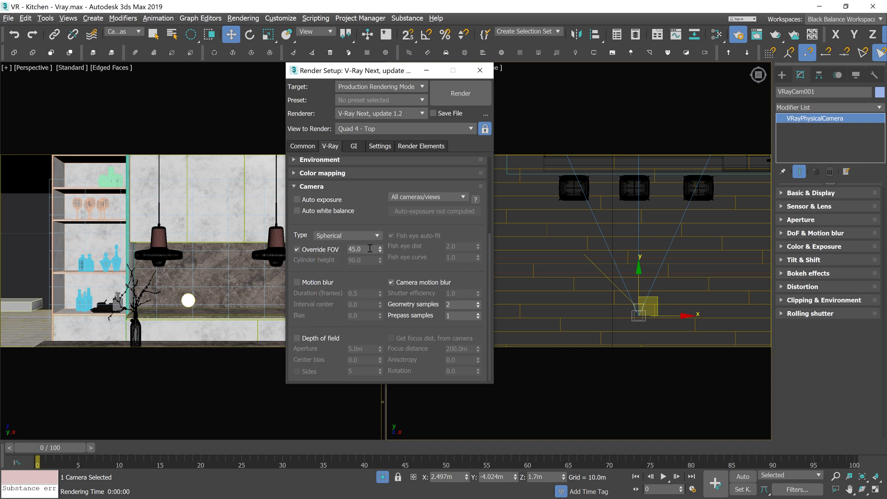
{"action": "double_click", "coordinate": [369, 248]}
{"action": "type", "text": "360"}
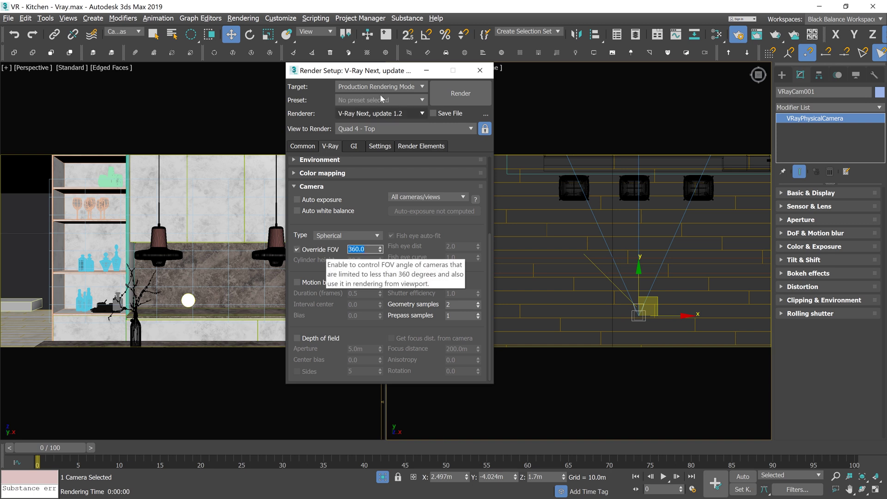
{"action": "left_click", "coordinate": [301, 146]}
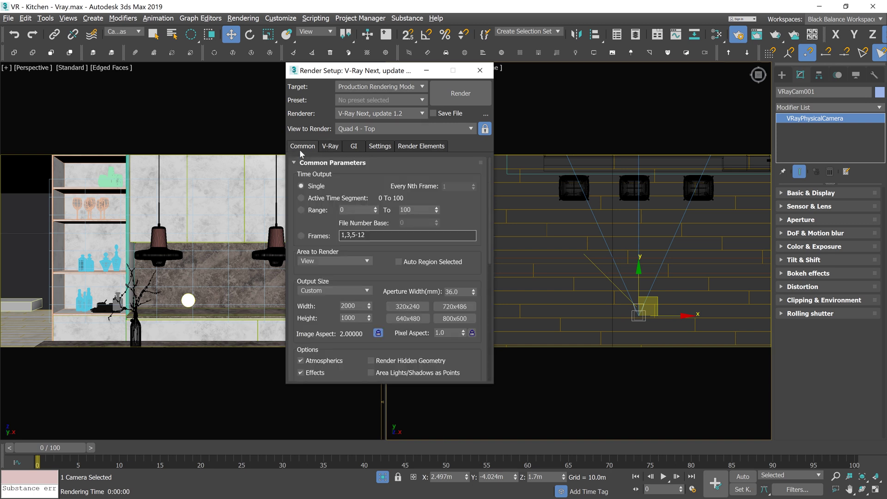
Set V-Ray output width to 4096 and view the spherical render in the V-Ray frame buffer.
{"action": "left_click_drag", "start_coordinate": [361, 306], "coordinate": [285, 303]}
{"action": "type", "text": "40"}
{"action": "type", "text": "96"}
{"action": "key", "text": "Return"}
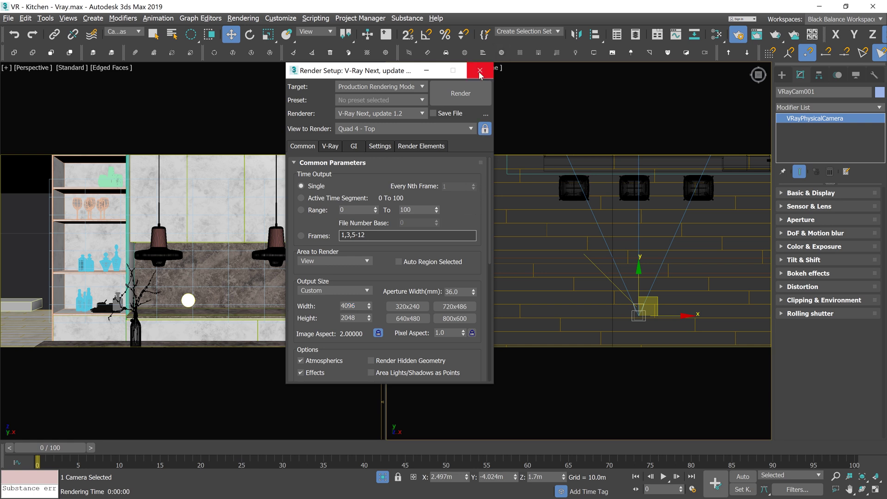
{"action": "key", "text": "F10"}
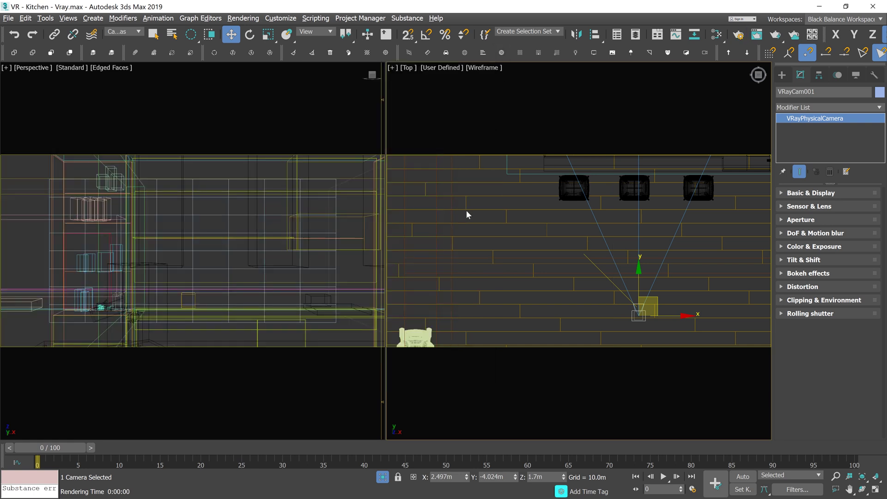
{"action": "right_click", "coordinate": [466, 215]}
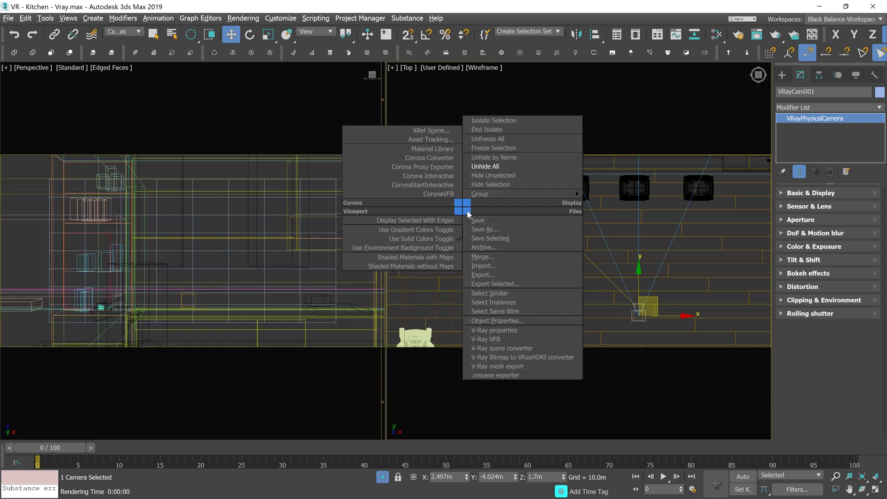
{"action": "left_click", "coordinate": [502, 338]}
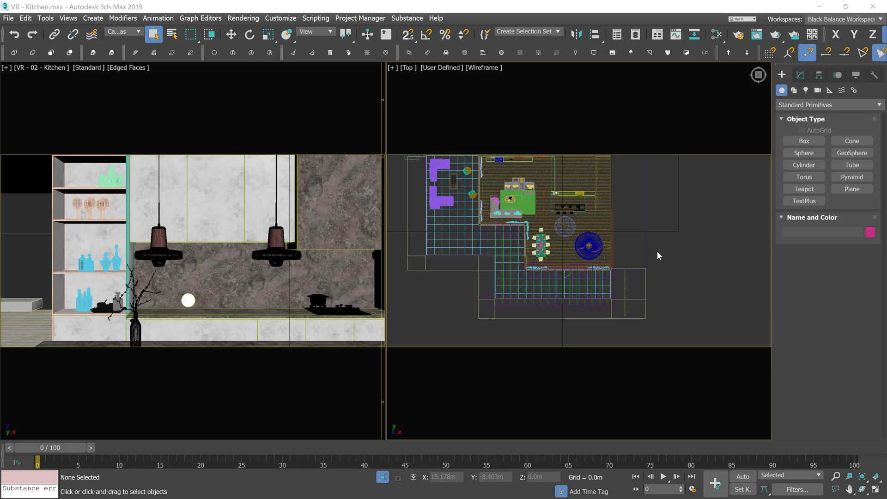
Select the VR - 02 - Kitchen camera and change its projection from Spherical to Cube map 360°.
{"action": "left_click", "coordinate": [565, 225]}
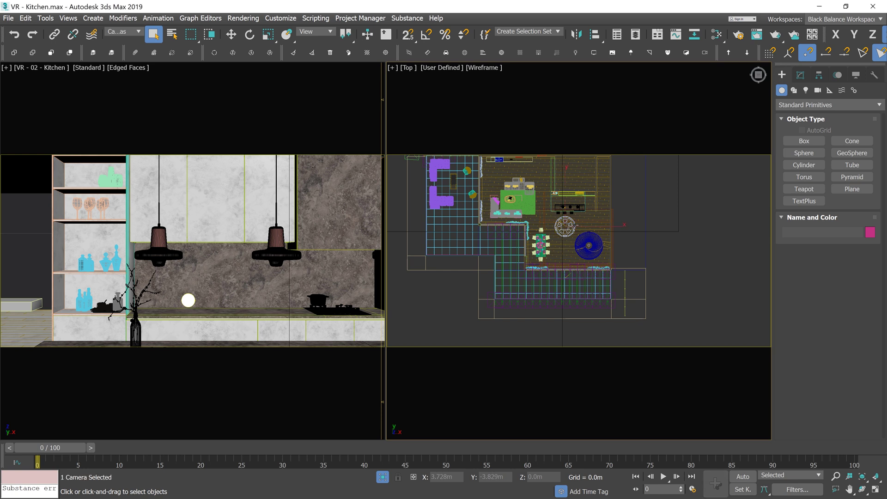
{"action": "left_click", "coordinate": [803, 75]}
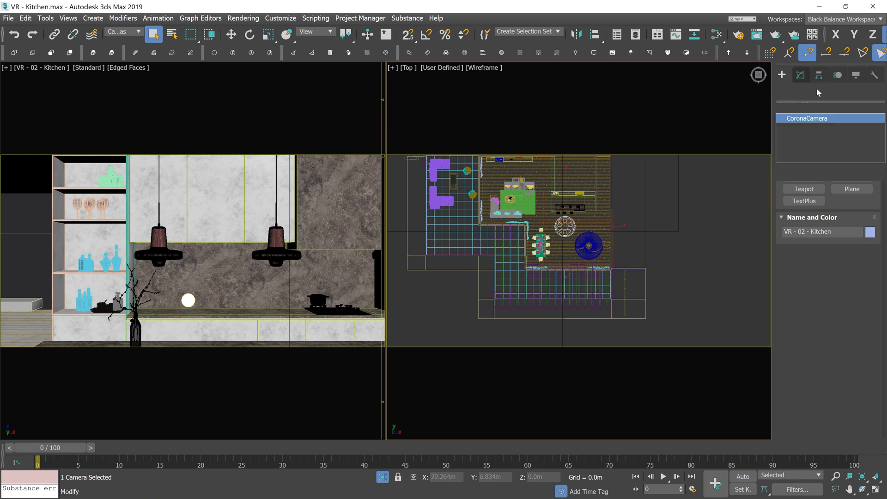
{"action": "scroll", "coordinate": [834, 255], "scroll_direction": "down", "scroll_amount": 2}
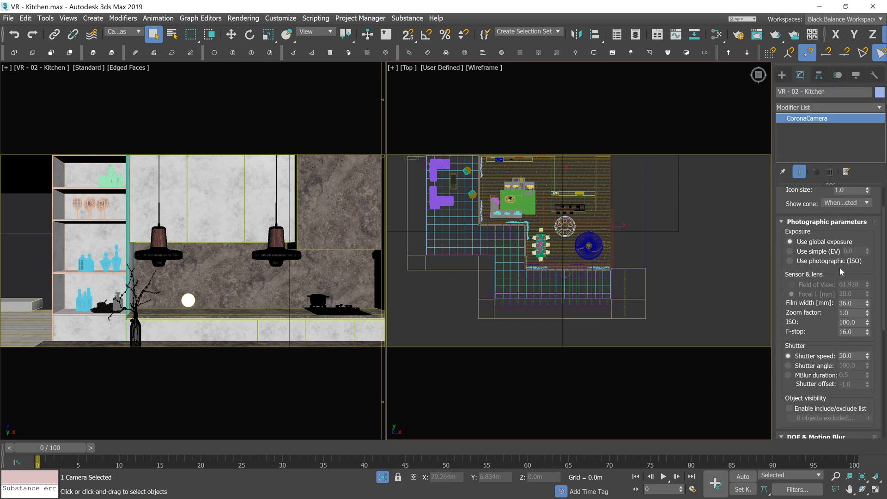
{"action": "scroll", "coordinate": [841, 268], "scroll_direction": "down", "scroll_amount": 2}
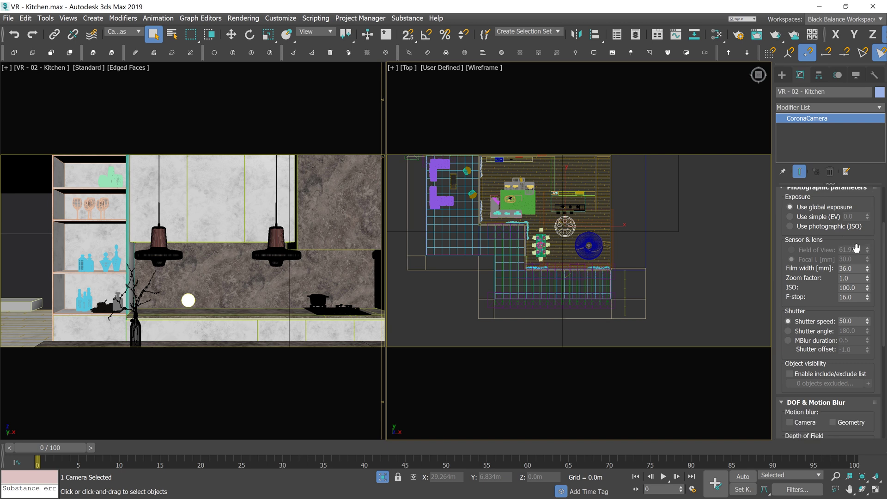
{"action": "scroll", "coordinate": [856, 248], "scroll_direction": "down", "scroll_amount": 2}
{"action": "scroll", "coordinate": [867, 243], "scroll_direction": "down", "scroll_amount": 1}
{"action": "scroll", "coordinate": [870, 239], "scroll_direction": "down", "scroll_amount": 3}
{"action": "scroll", "coordinate": [870, 239], "scroll_direction": "down", "scroll_amount": 1}
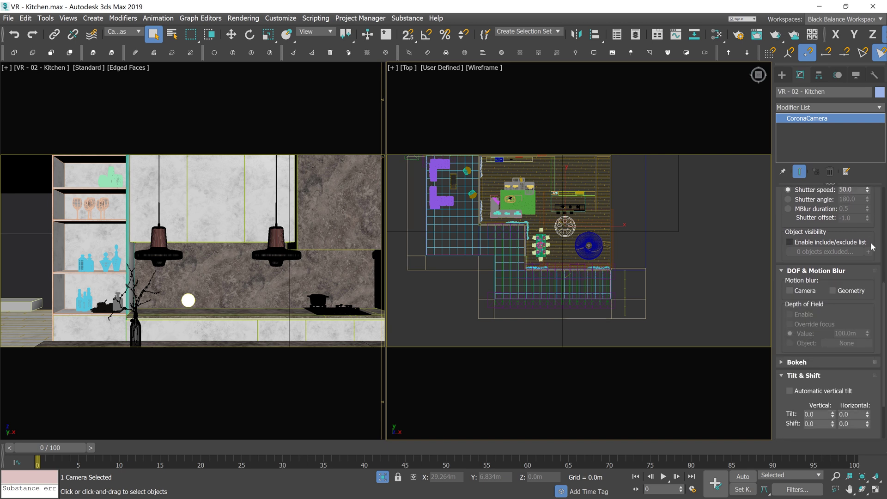
{"action": "scroll", "coordinate": [870, 240], "scroll_direction": "down", "scroll_amount": 3}
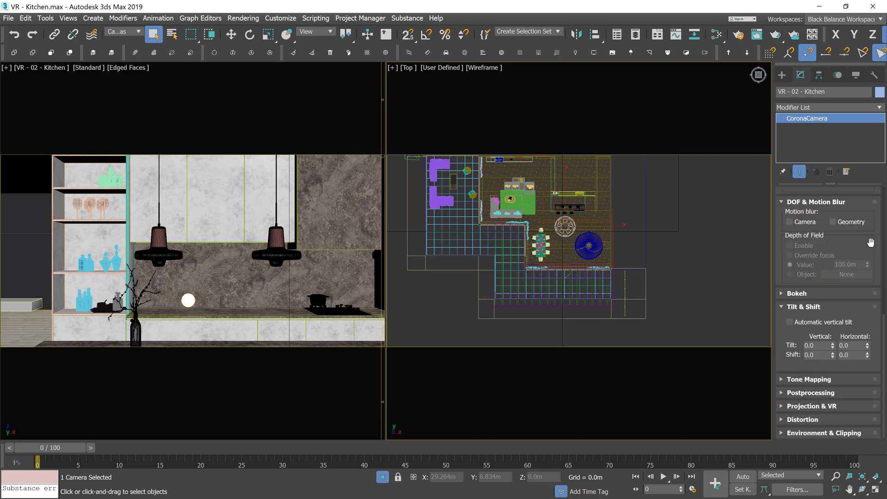
{"action": "left_click", "coordinate": [817, 406]}
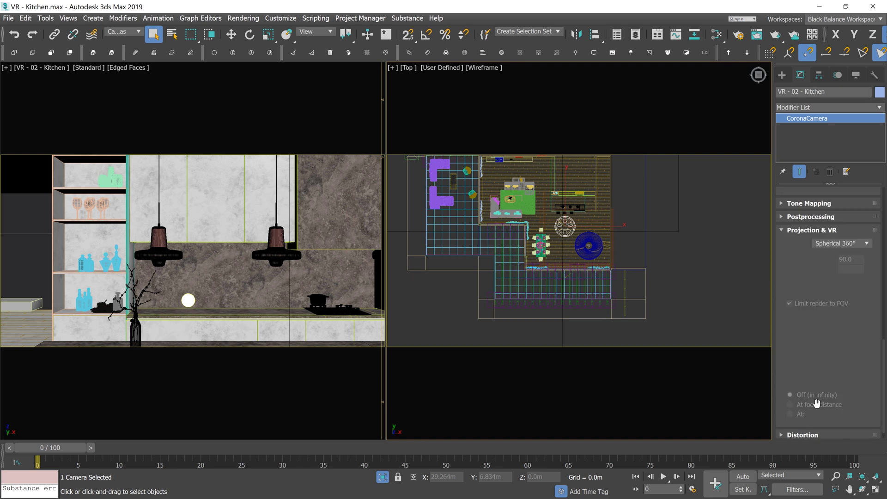
{"action": "left_click", "coordinate": [846, 246]}
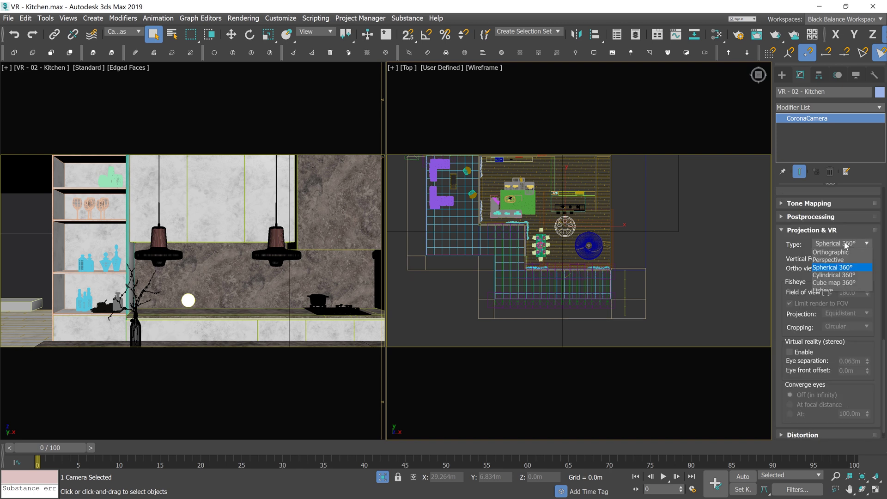
{"action": "left_click", "coordinate": [844, 283]}
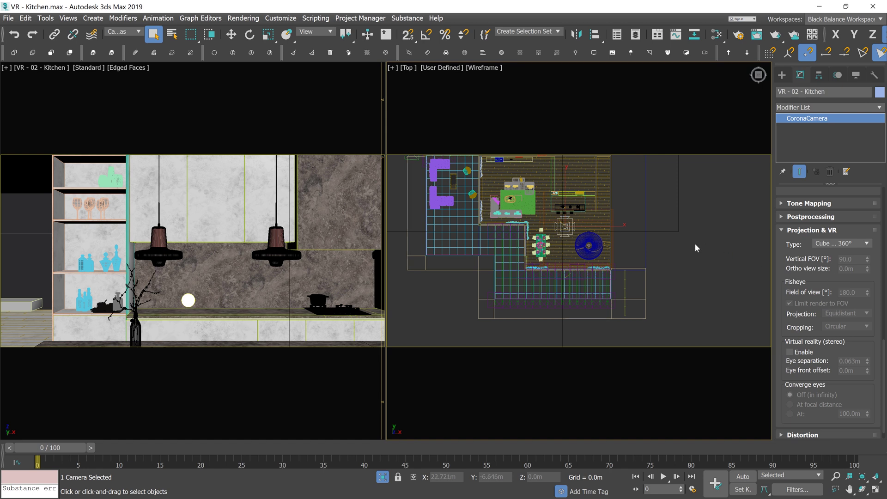
Set Corona output to 9216 × 1536 with the image aspect locked at 6:1.
{"action": "left_click", "coordinate": [738, 39]}
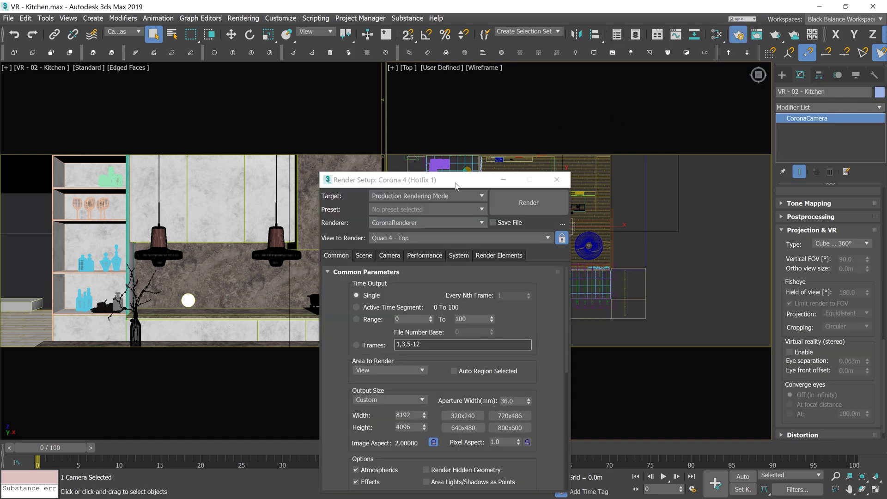
{"action": "left_click_drag", "start_coordinate": [460, 180], "coordinate": [464, 94]}
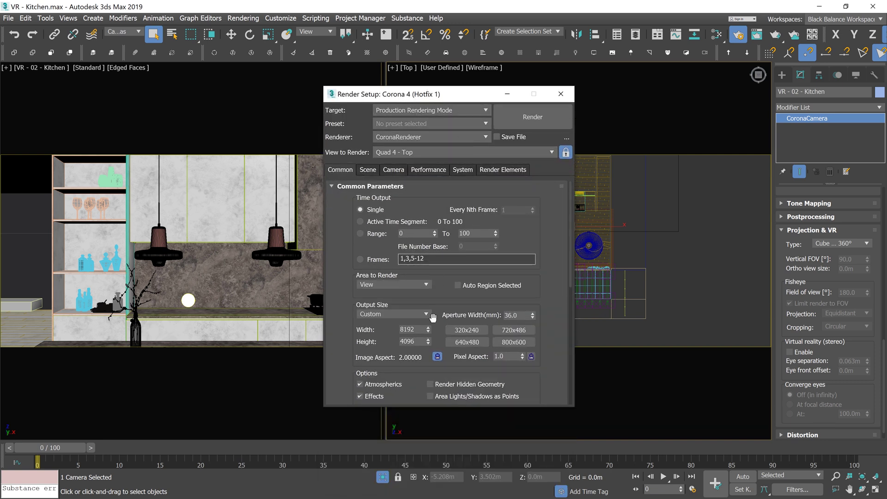
{"action": "left_click", "coordinate": [438, 358]}
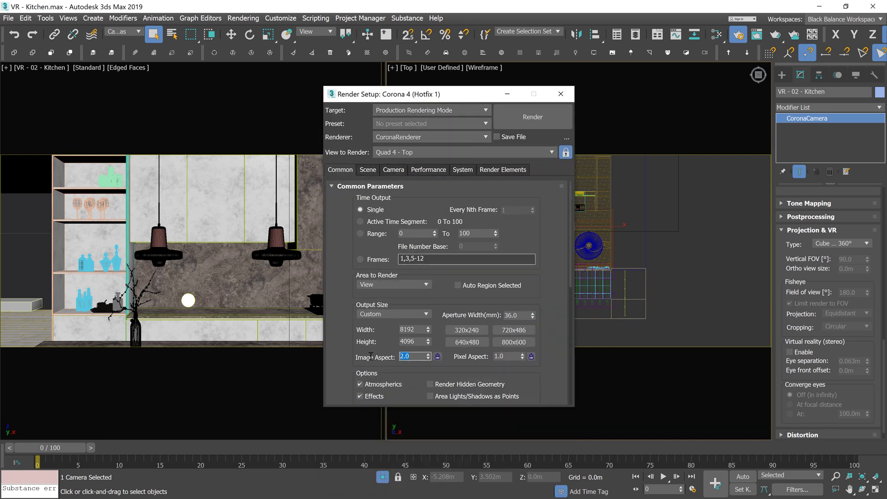
{"action": "type", "text": "6"}
{"action": "type", "text": ".001"}
{"action": "key", "text": "Return"}
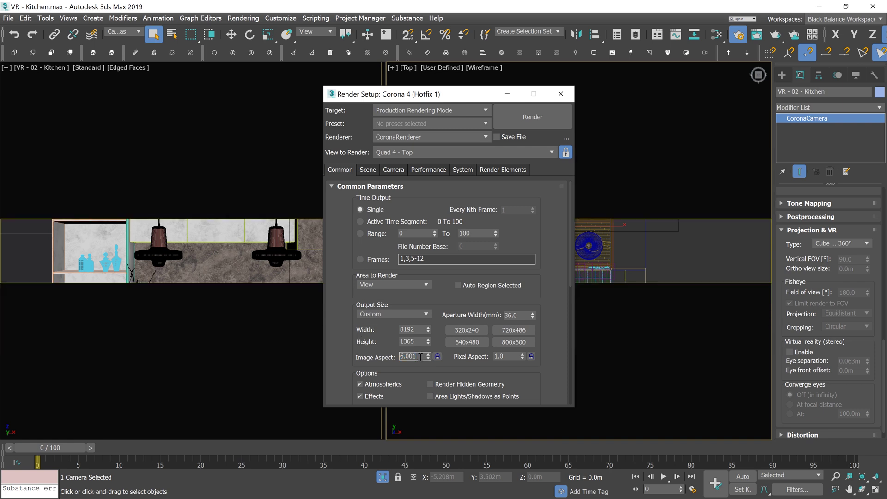
{"action": "left_click", "coordinate": [437, 357]}
{"action": "double_click", "coordinate": [418, 342]}
{"action": "type", "text": "1536"}
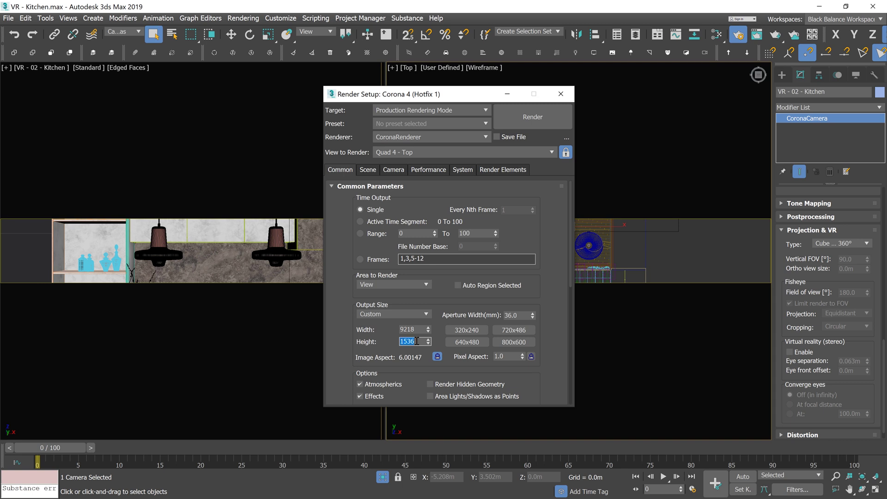
{"action": "left_click", "coordinate": [438, 357]}
{"action": "type", "text": "6"}
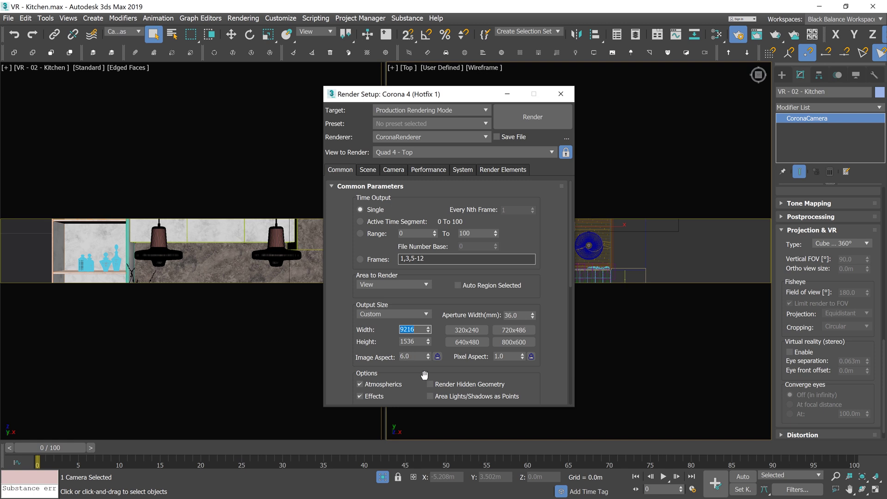
{"action": "left_click", "coordinate": [414, 357]}
{"action": "left_click", "coordinate": [437, 356]}
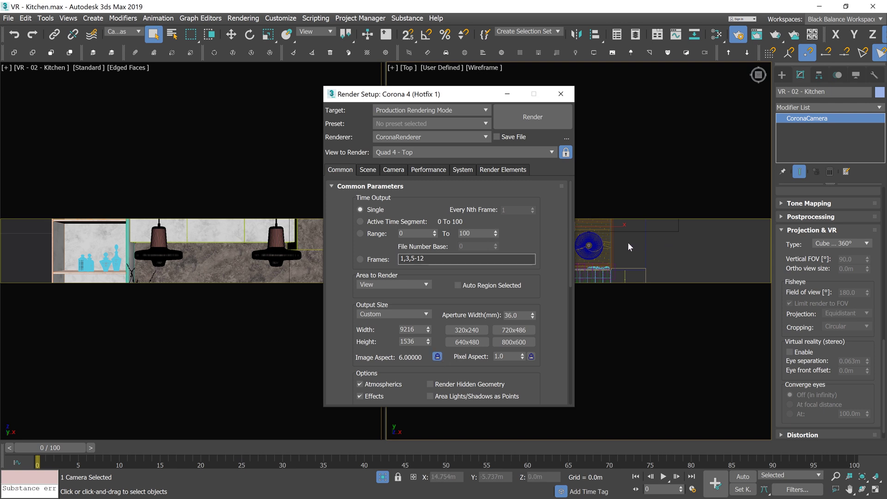
Make the kitchen VR camera the render view and render it.
{"action": "left_click", "coordinate": [566, 152]}
{"action": "right_click", "coordinate": [192, 259]}
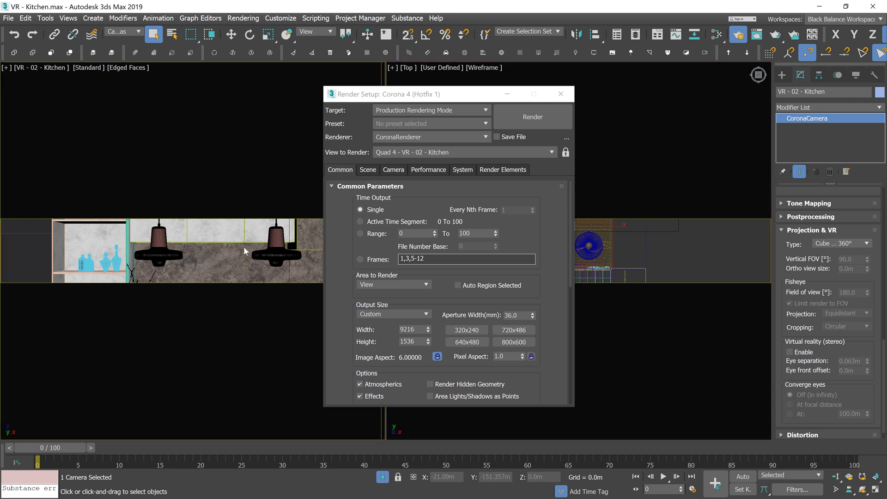
{"action": "right_click", "coordinate": [243, 248]}
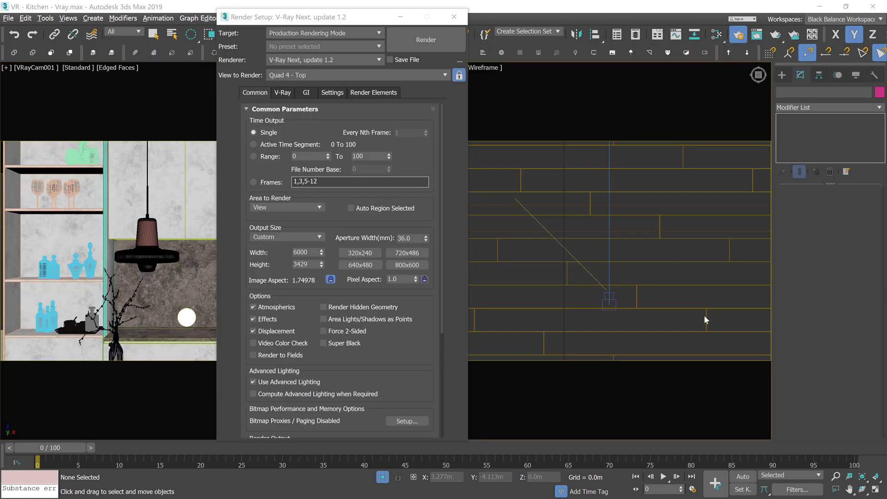
Set the V-Ray camera type to Cube 6x1.
{"action": "left_click", "coordinate": [283, 93]}
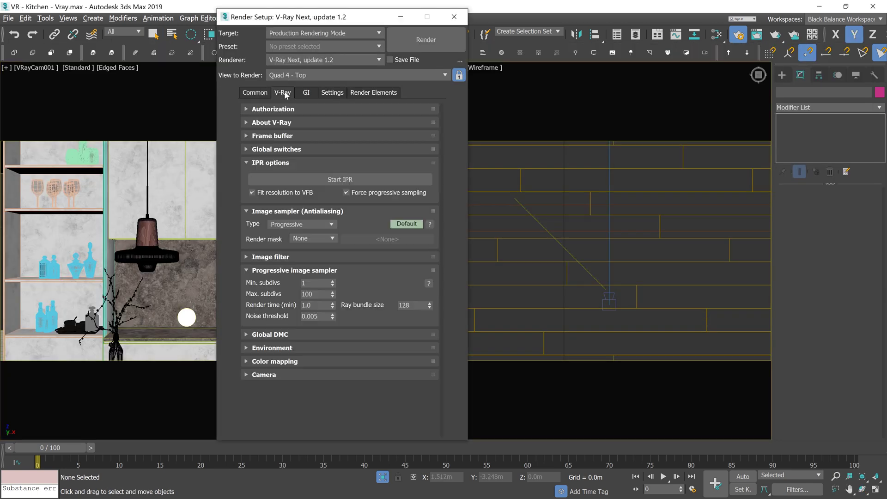
{"action": "left_click", "coordinate": [274, 375]}
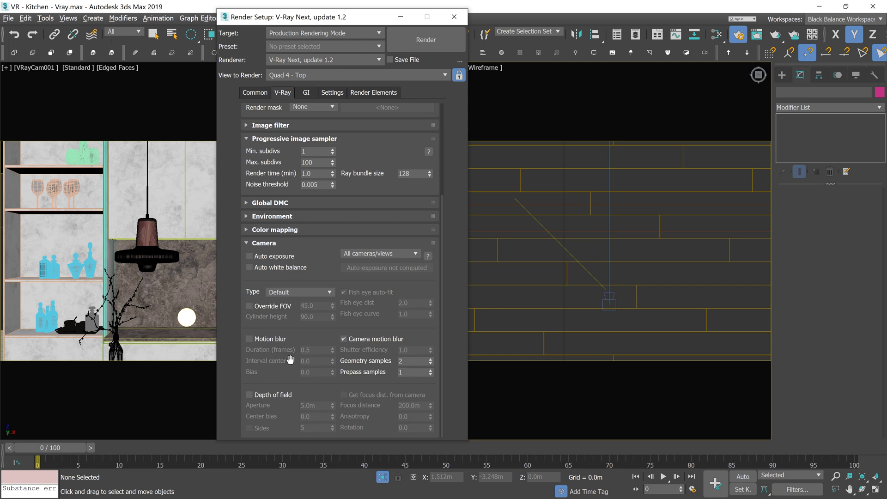
{"action": "left_click", "coordinate": [292, 292]}
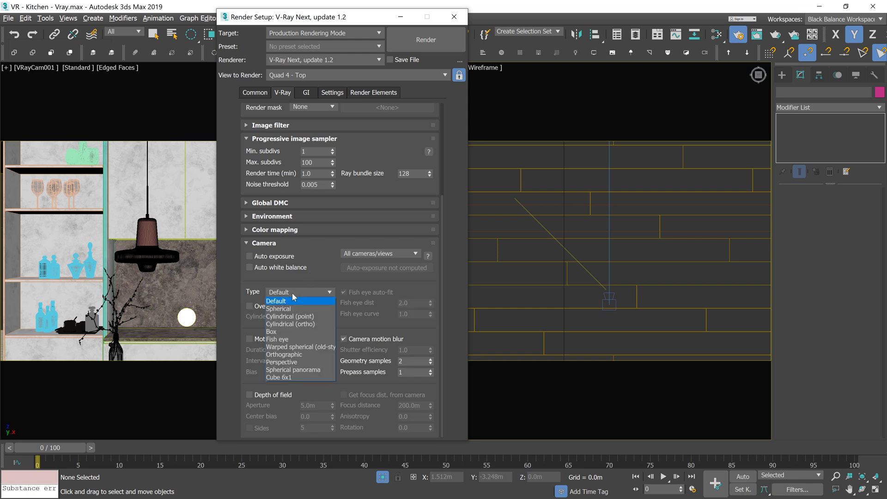
{"action": "left_click", "coordinate": [285, 378]}
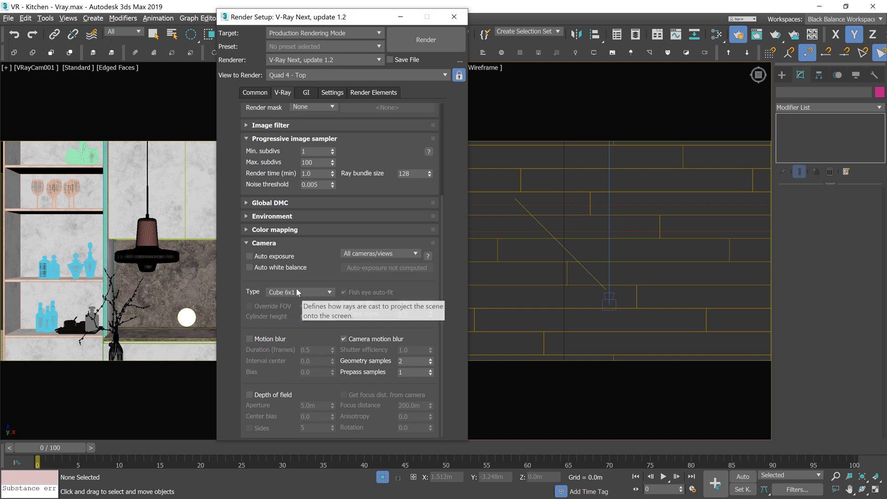
Set V-Ray output to 9216 × 1536 with the image aspect locked at 6:1.
{"action": "left_click", "coordinate": [255, 93]}
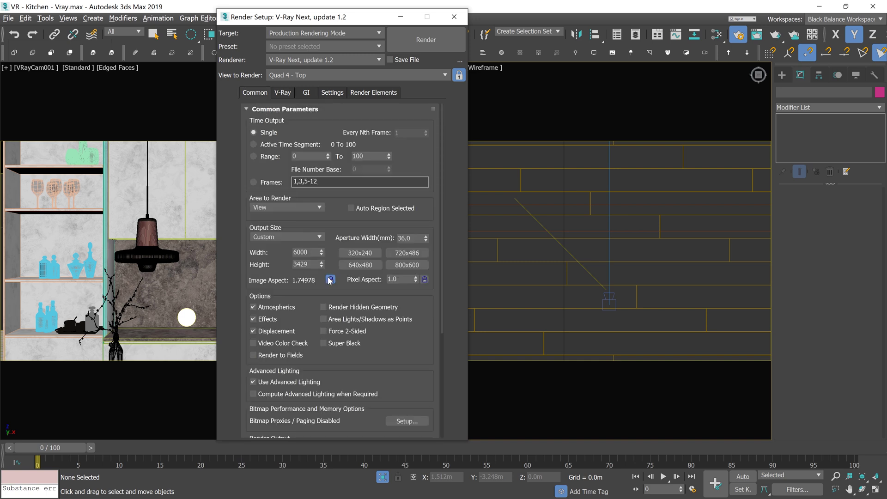
{"action": "left_click", "coordinate": [330, 279]}
{"action": "type", "text": "6"}
{"action": "key", "text": "Return"}
{"action": "left_click", "coordinate": [330, 279]}
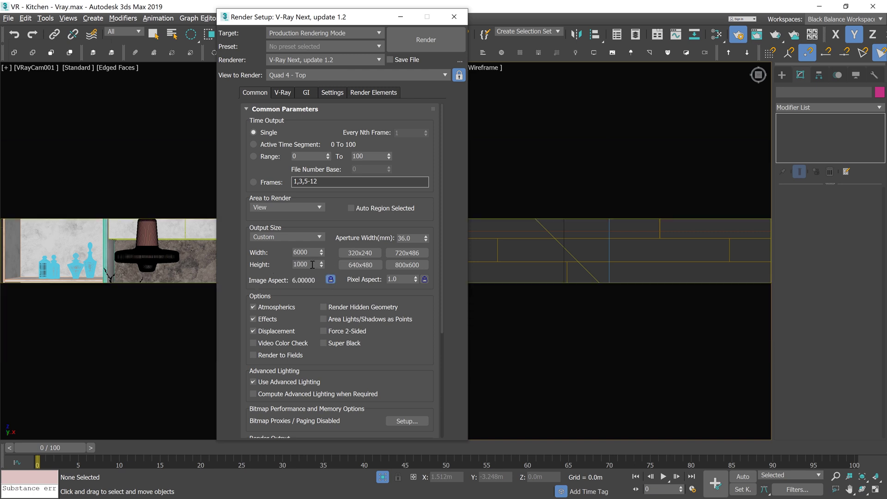
{"action": "double_click", "coordinate": [312, 264]}
{"action": "left_click", "coordinate": [332, 253]}
Turn off the V-Ray Image filter in the Image filter rollout.
{"action": "left_click", "coordinate": [281, 93]}
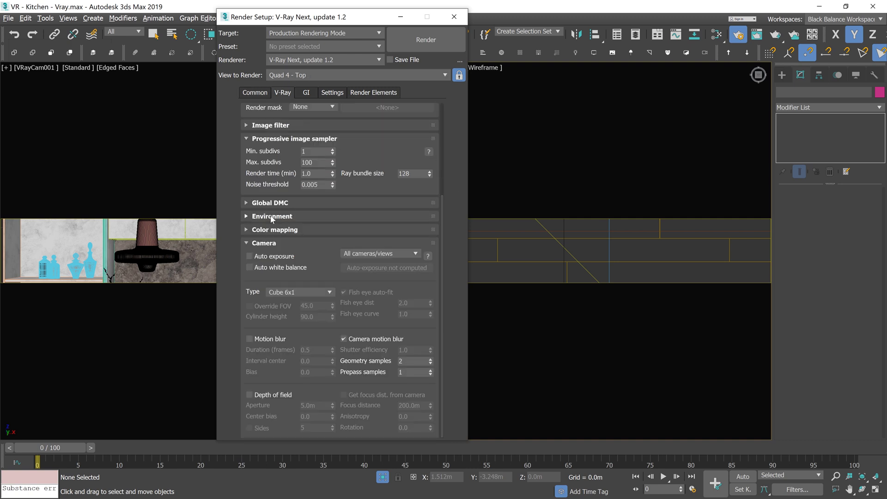
{"action": "scroll", "coordinate": [277, 209], "scroll_direction": "up", "scroll_amount": 1}
{"action": "left_click", "coordinate": [265, 131]}
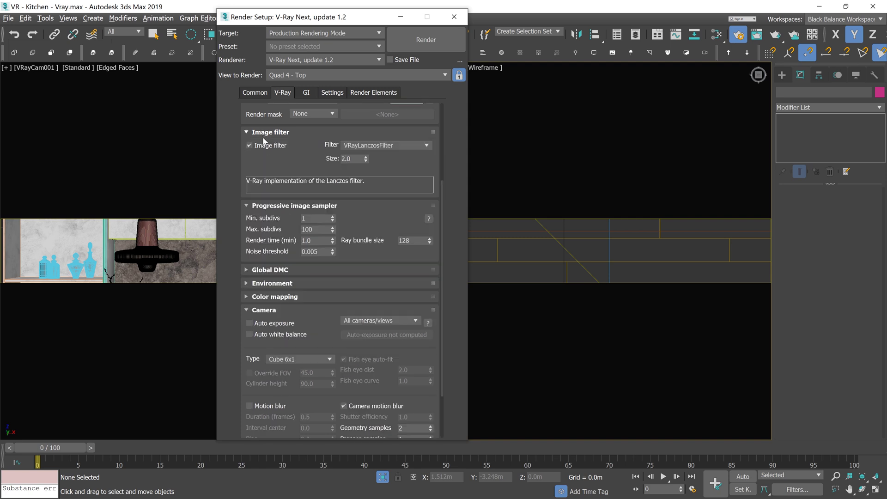
{"action": "left_click", "coordinate": [254, 145]}
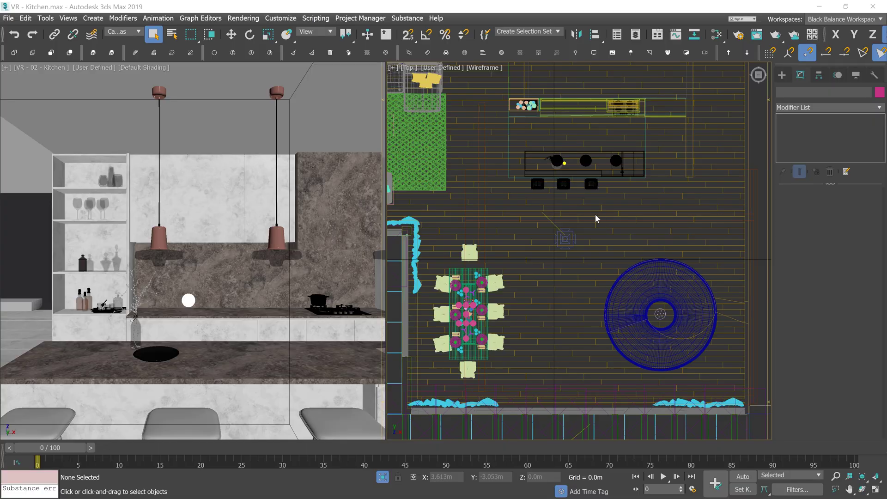
Enable stereo VR on the kitchen Corona camera and set the image aspect to 12:1.
{"action": "left_click", "coordinate": [565, 239]}
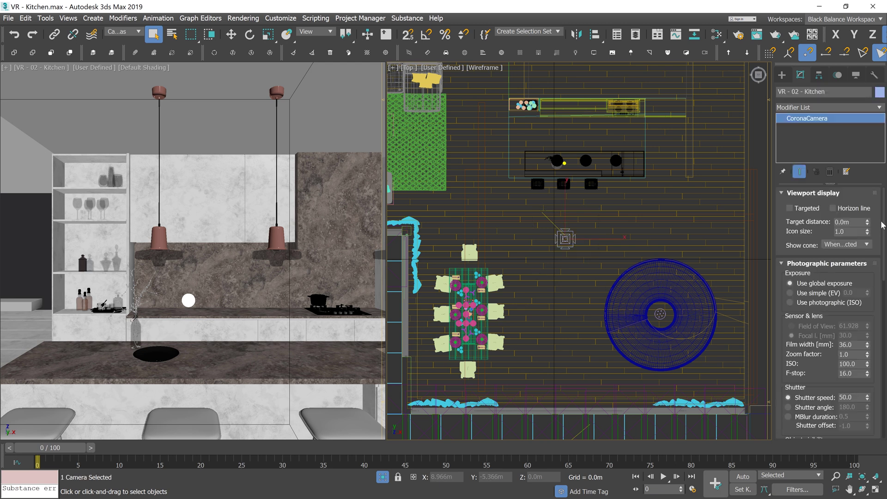
{"action": "left_click_drag", "start_coordinate": [885, 235], "coordinate": [885, 375]}
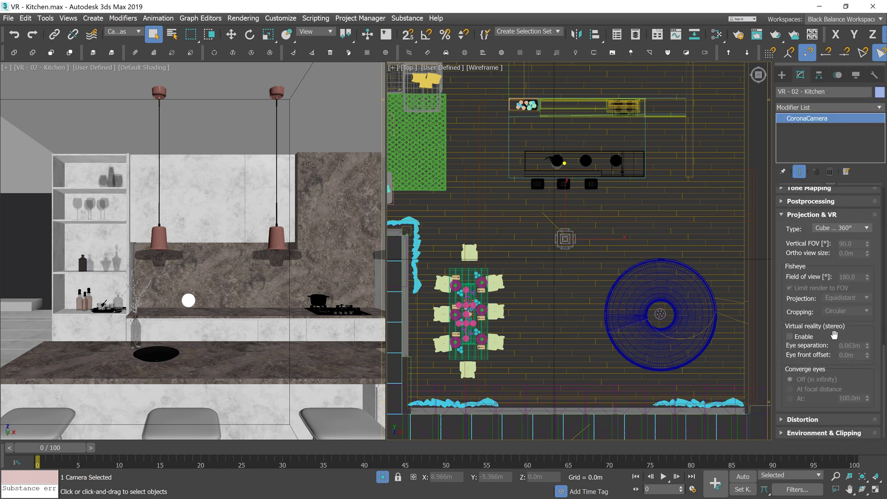
{"action": "left_click", "coordinate": [797, 338]}
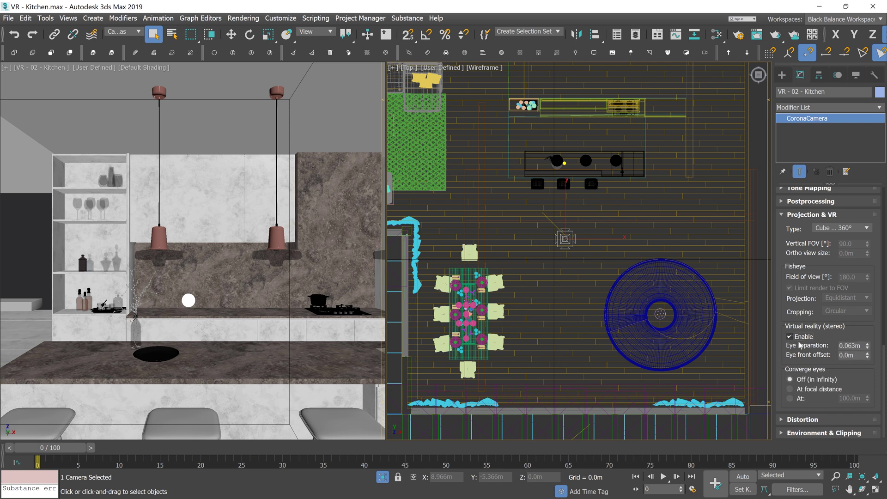
{"action": "left_click", "coordinate": [739, 37]}
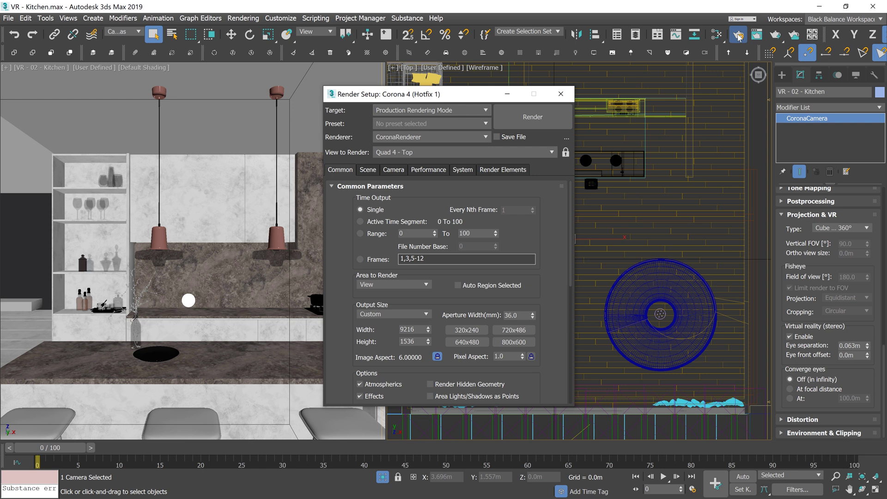
{"action": "left_click", "coordinate": [436, 358]}
{"action": "left_click", "coordinate": [438, 357]}
{"action": "type", "text": "12"}
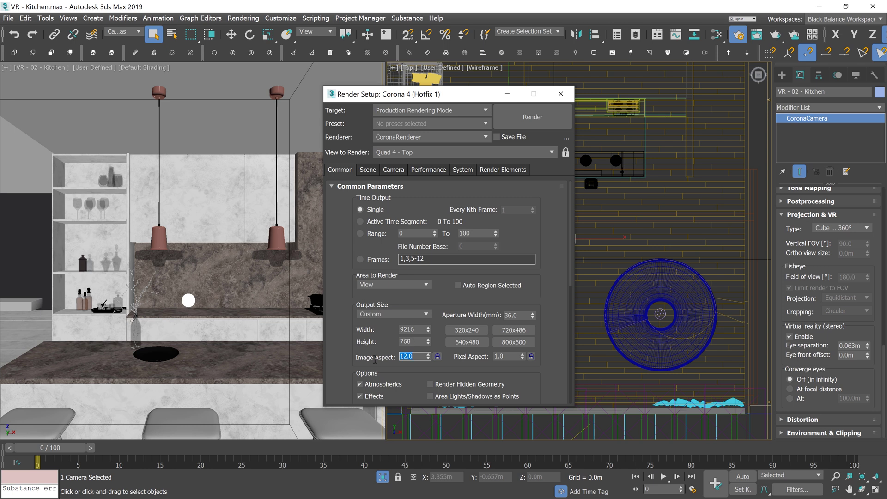
{"action": "key", "text": "shift+Tab"}
{"action": "type", "text": "1536"}
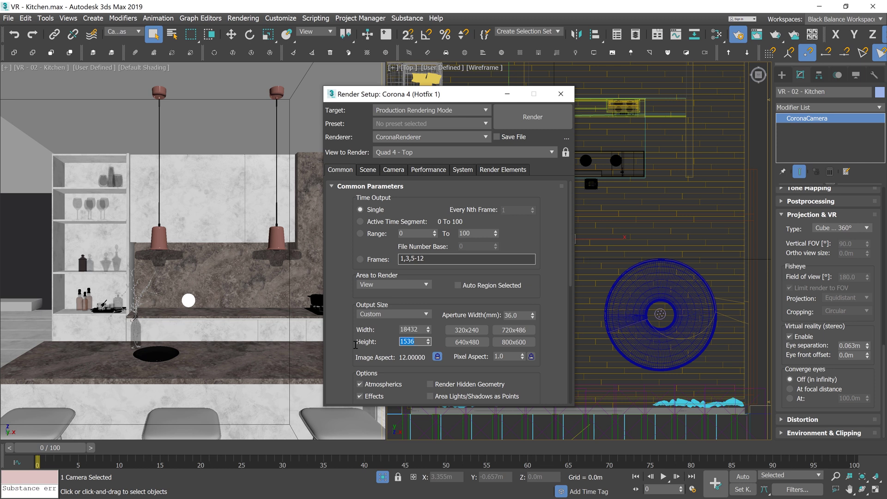
{"action": "left_click", "coordinate": [561, 95]}
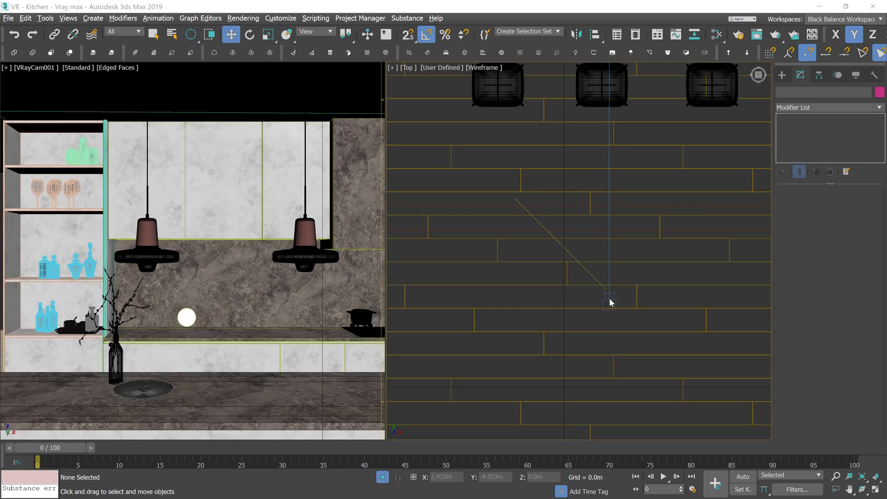
Place a VRayStereoscopic helper in the kitchen scene's top view.
{"action": "left_click", "coordinate": [611, 302]}
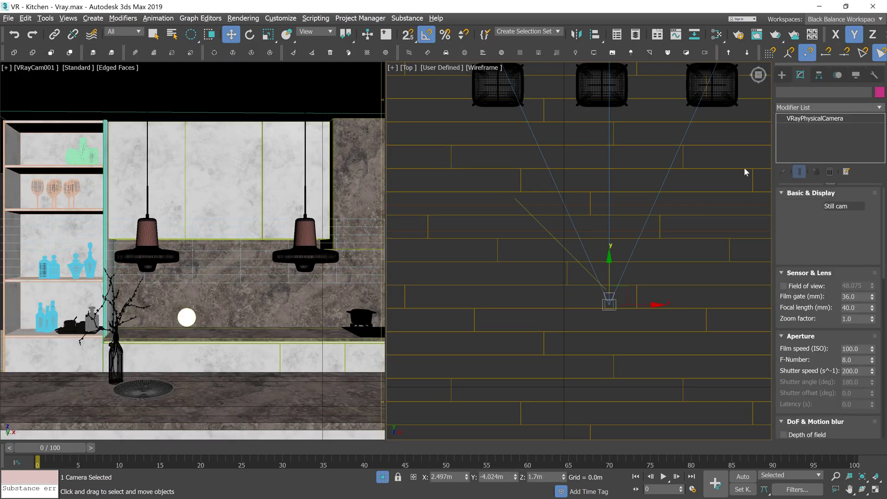
{"action": "left_click", "coordinate": [782, 75]}
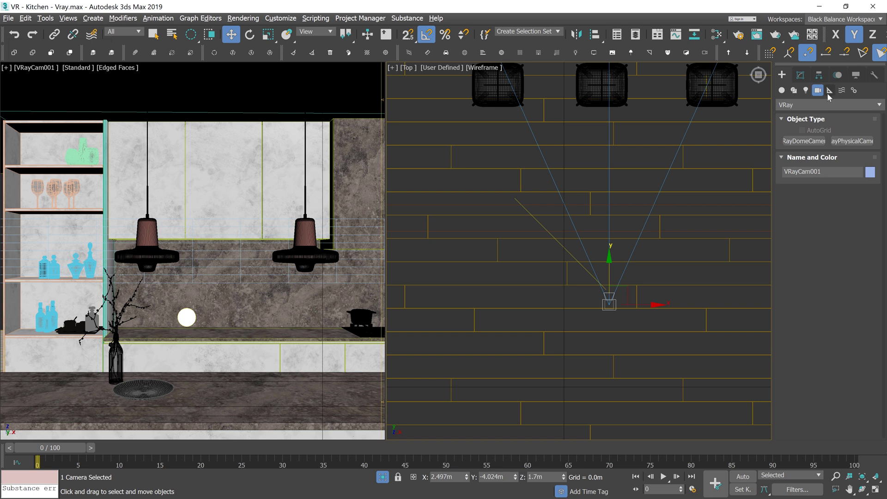
{"action": "left_click", "coordinate": [828, 93]}
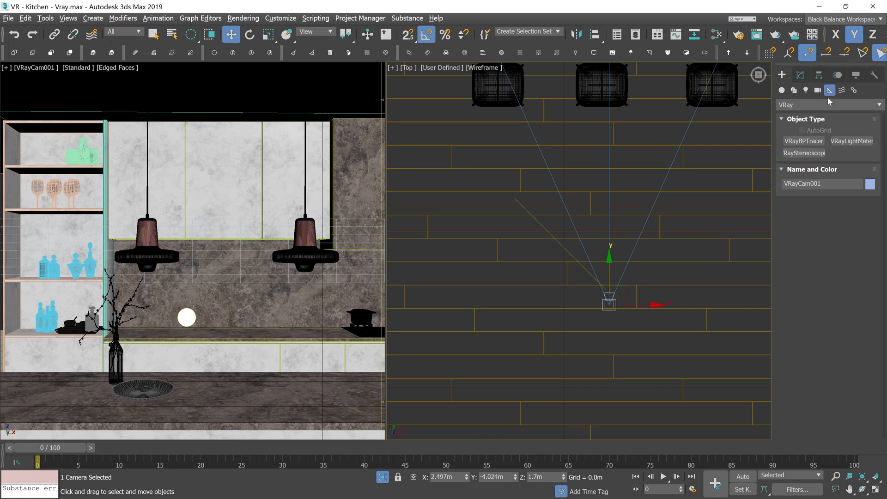
{"action": "left_click", "coordinate": [816, 104]}
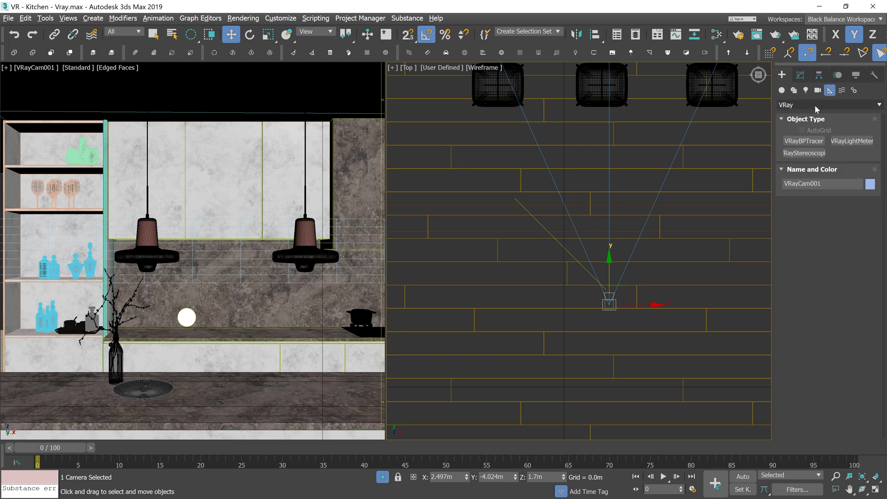
{"action": "left_click", "coordinate": [809, 154]}
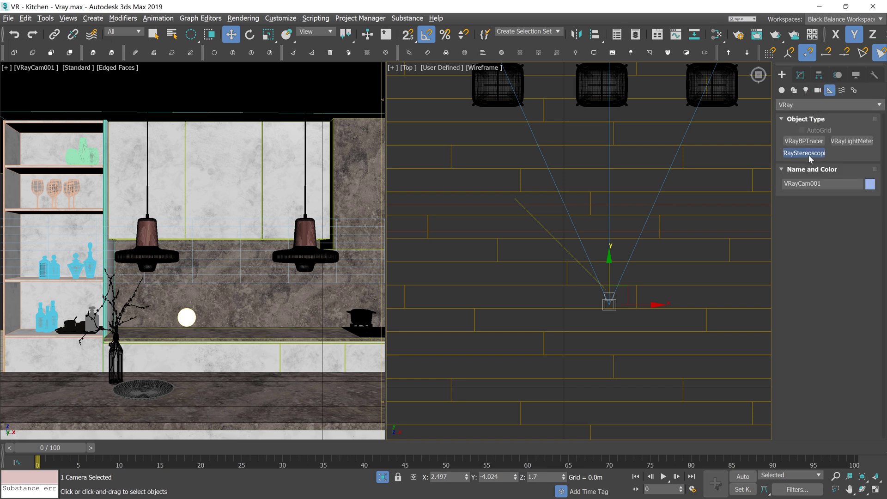
{"action": "left_click", "coordinate": [636, 334]}
{"action": "middle_click_drag", "start_coordinate": [580, 324], "coordinate": [525, 289]}
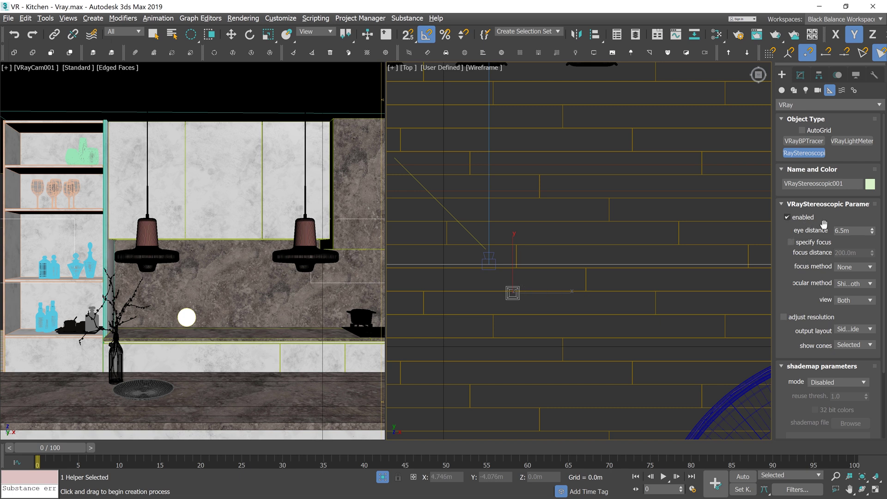
Set eye distance to 0.065 m, keeping focus None and ocular Shift both; open Render Setup.
{"action": "double_click", "coordinate": [845, 230]}
{"action": "type", "text": "0.065"}
{"action": "key", "text": "Return"}
{"action": "left_click", "coordinate": [860, 268]}
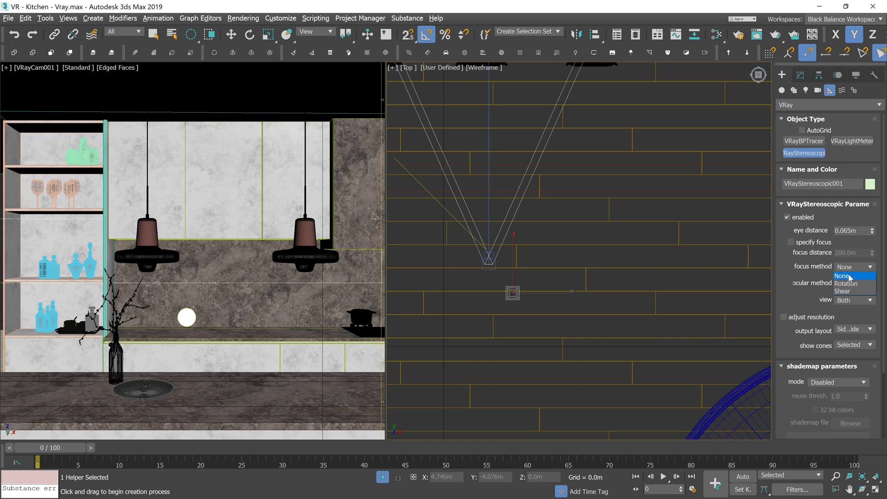
{"action": "left_click", "coordinate": [850, 277]}
{"action": "left_click", "coordinate": [850, 270]}
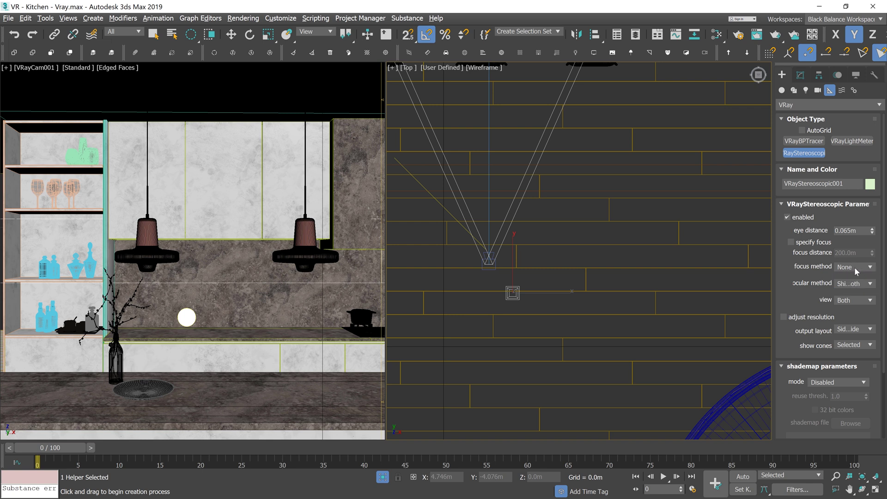
{"action": "left_click", "coordinate": [858, 285]}
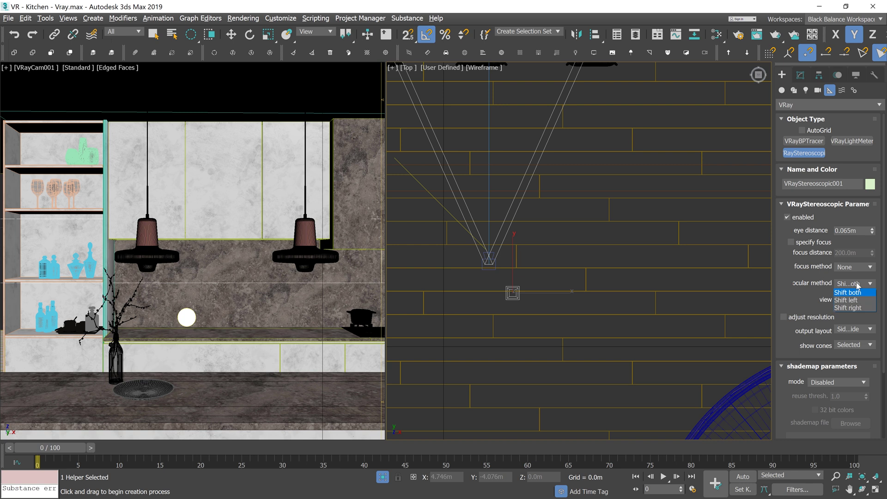
{"action": "left_click", "coordinate": [857, 284]}
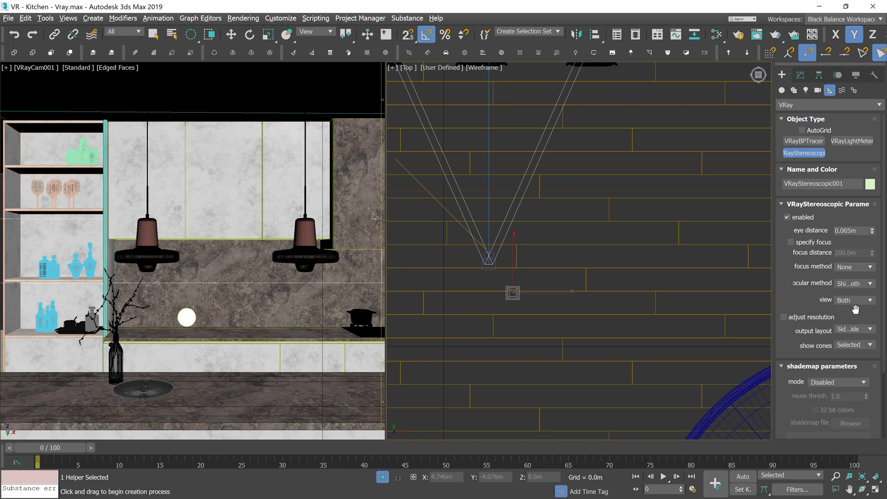
{"action": "scroll", "coordinate": [885, 316], "scroll_direction": "down", "scroll_amount": 3}
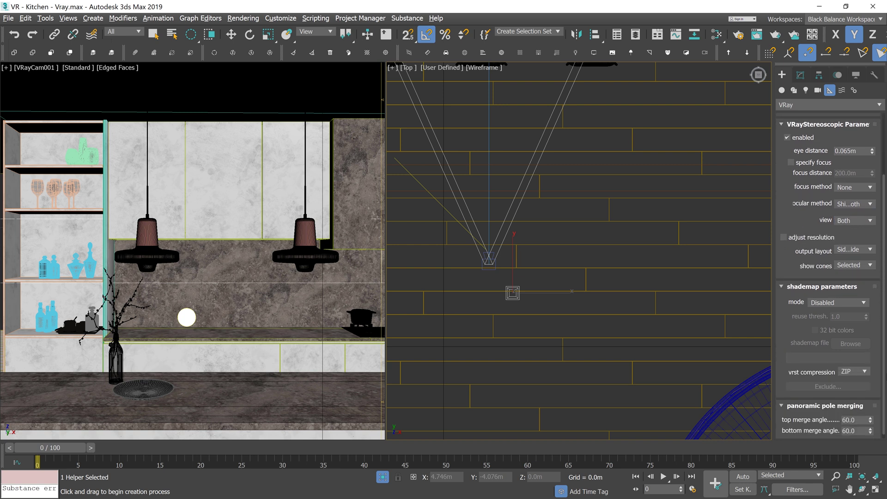
{"action": "scroll", "coordinate": [828, 278], "scroll_direction": "down", "scroll_amount": 1}
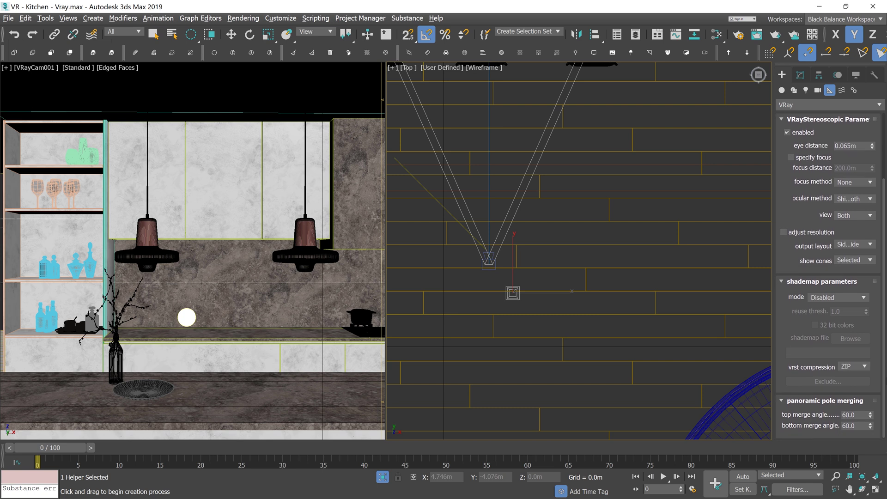
{"action": "scroll", "coordinate": [791, 318], "scroll_direction": "up", "scroll_amount": 3}
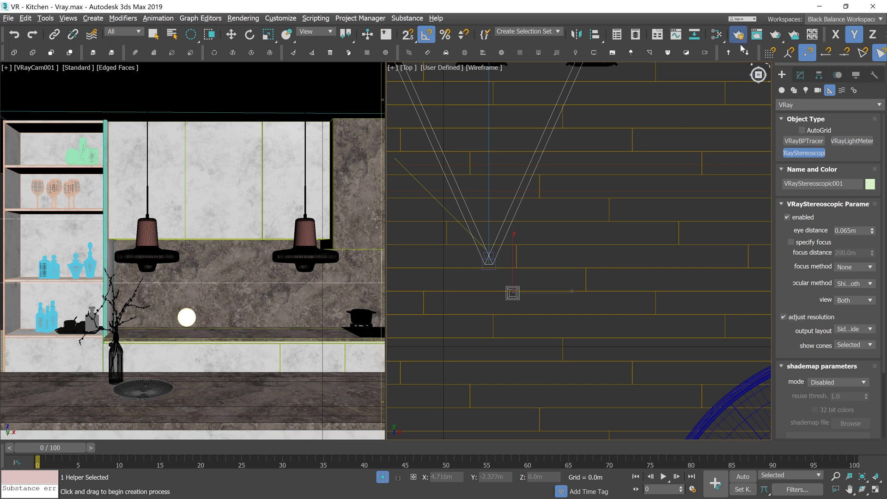
{"action": "key", "text": "F10"}
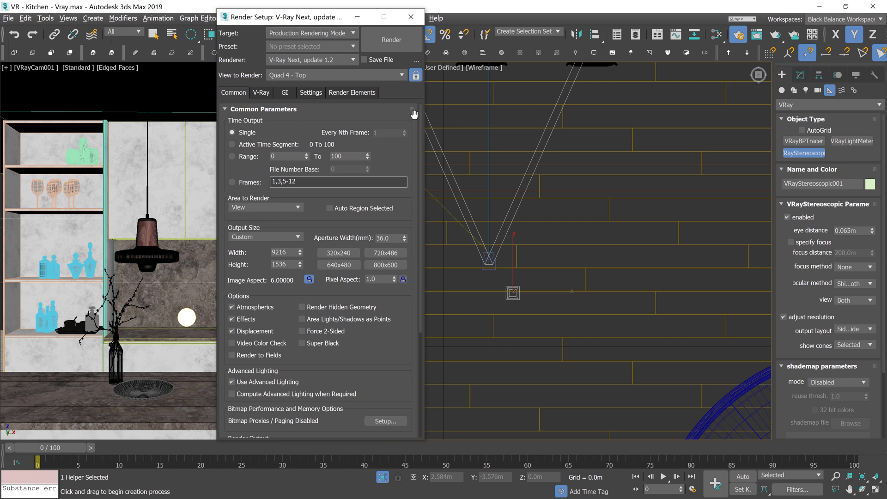
Render the 3600 × 300 stereo kitchen cube map in the V-Ray frame buffer.
{"action": "left_click", "coordinate": [412, 18]}
{"action": "right_click", "coordinate": [597, 185]}
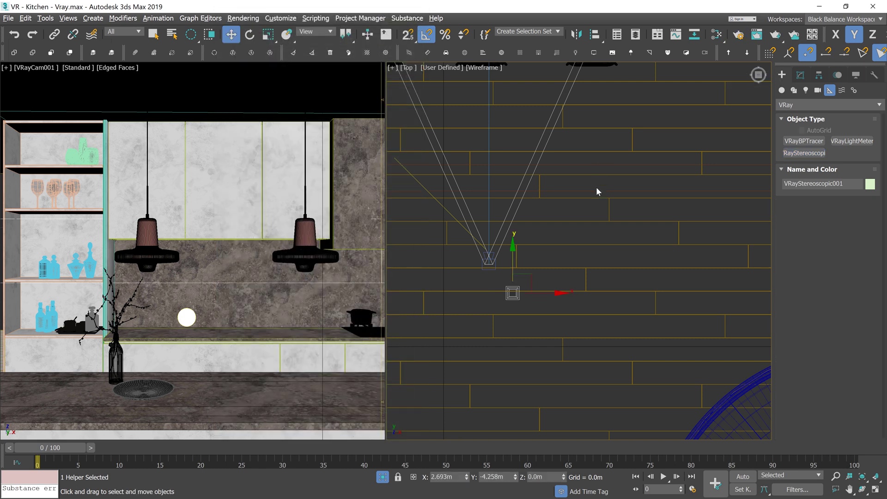
{"action": "left_click", "coordinate": [616, 317]}
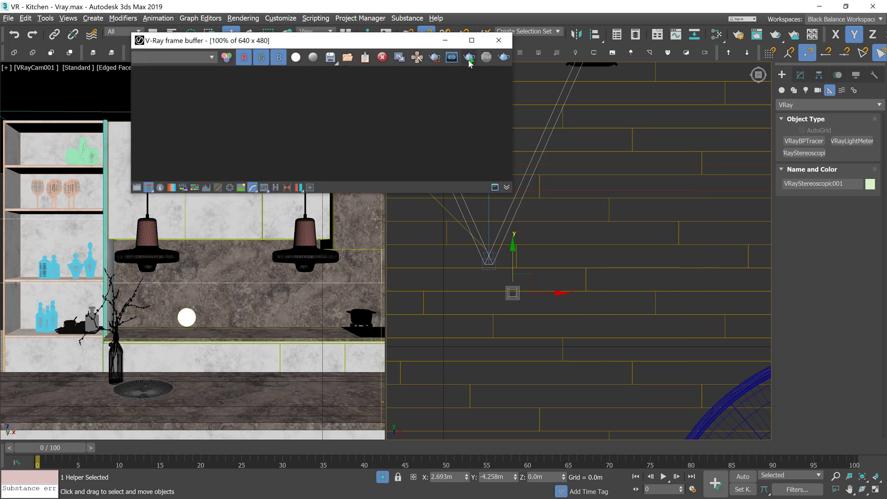
{"action": "left_click", "coordinate": [470, 59]}
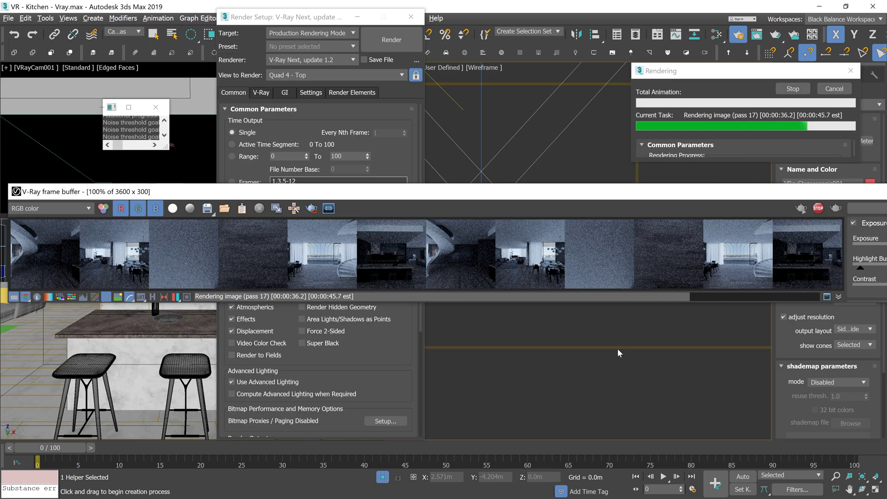